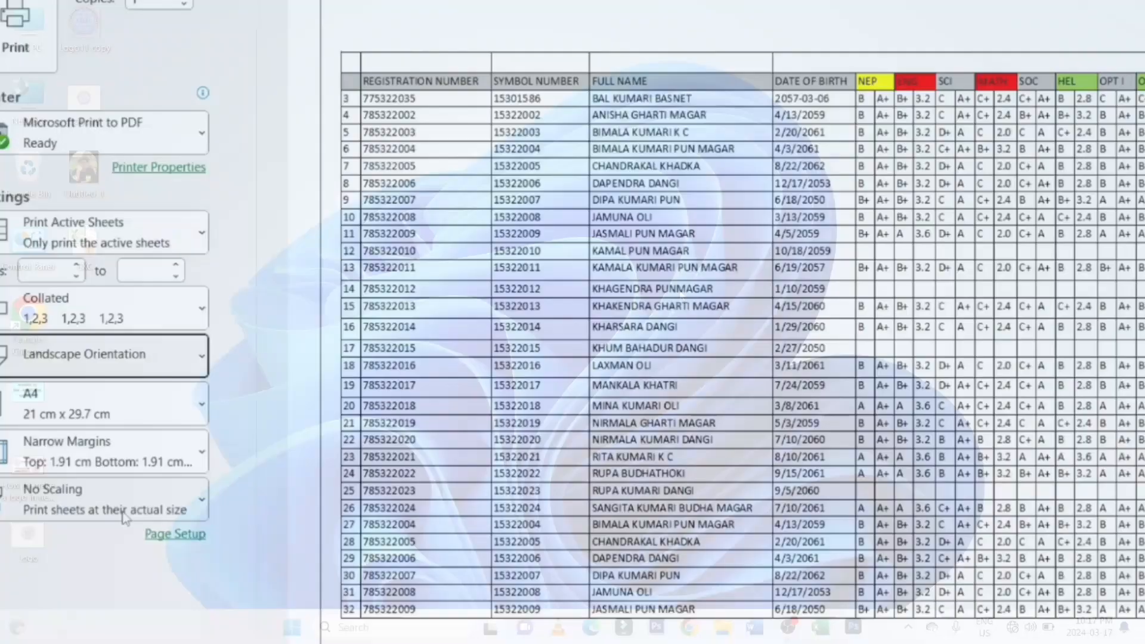
# Set the print scaling to Fit Sheet on One Page
pyautogui.click(257, 453)
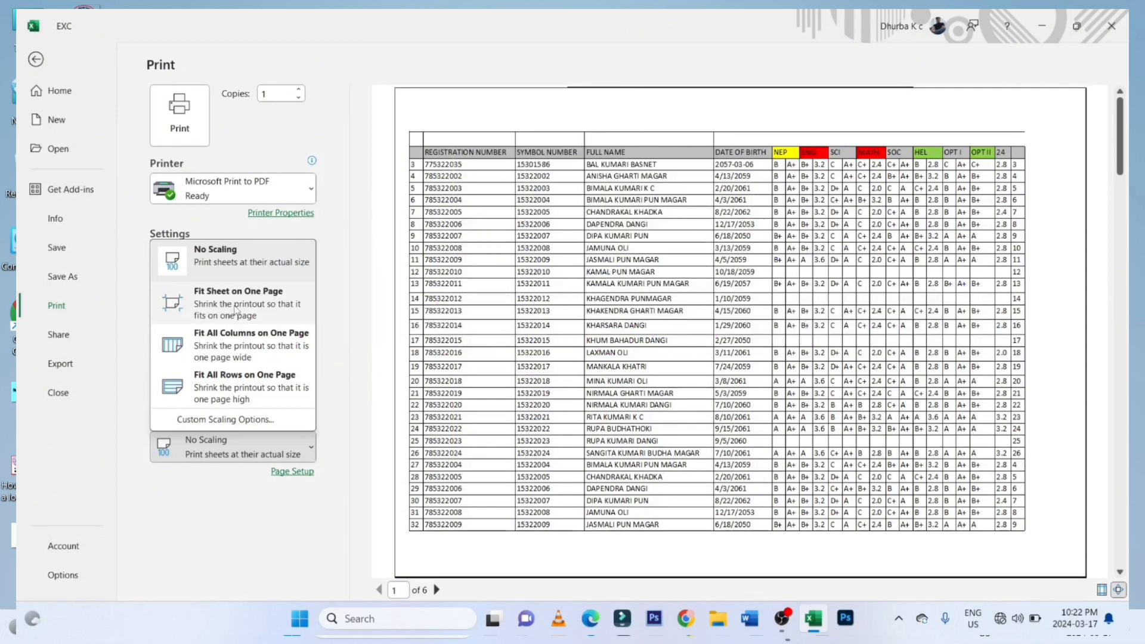
pyautogui.click(236, 310)
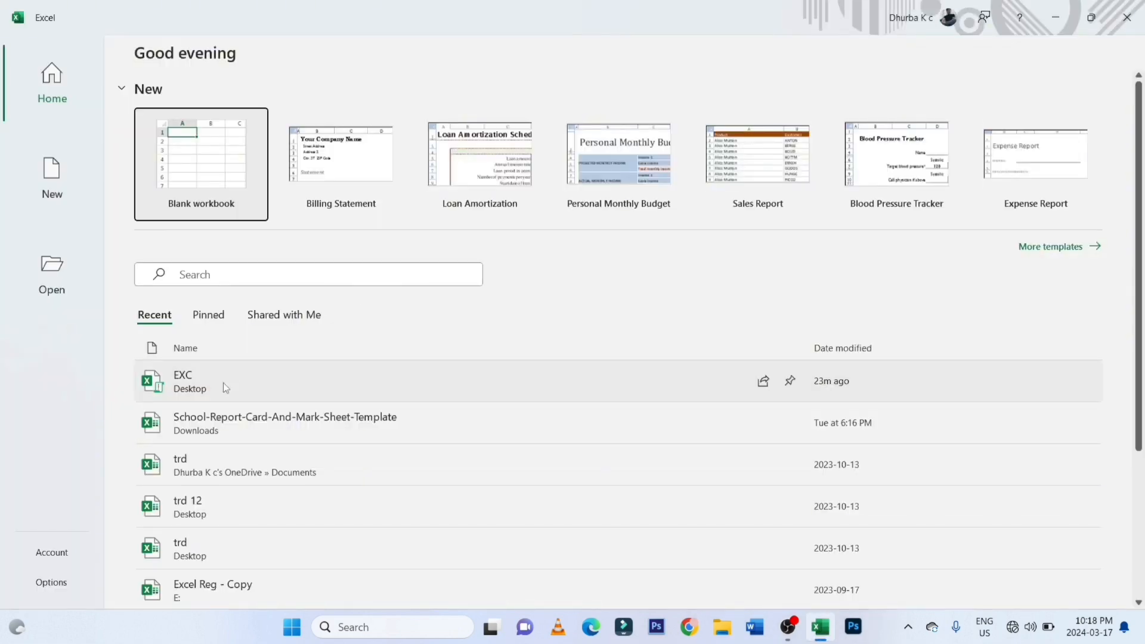
# Open the recent workbook EXC and look across the full width of the Class 10 result tables on Sheet1
pyautogui.click(223, 384)
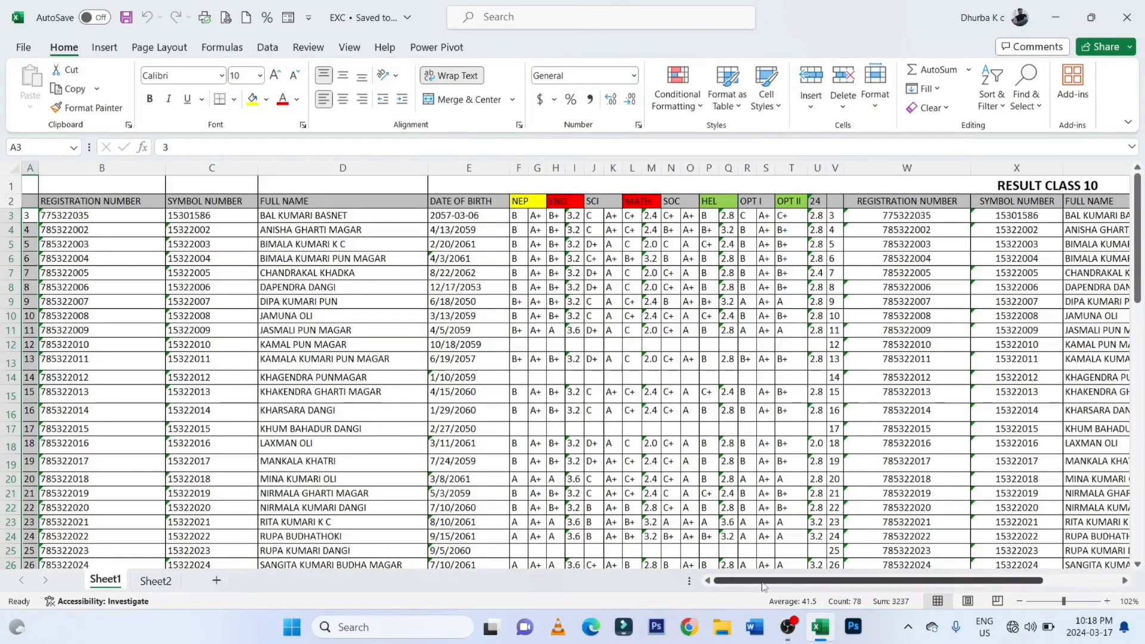
pyautogui.moveTo(763, 583)
pyautogui.mouseDown()
pyautogui.moveTo(834, 589)
pyautogui.moveTo(756, 587)
pyautogui.mouseUp()
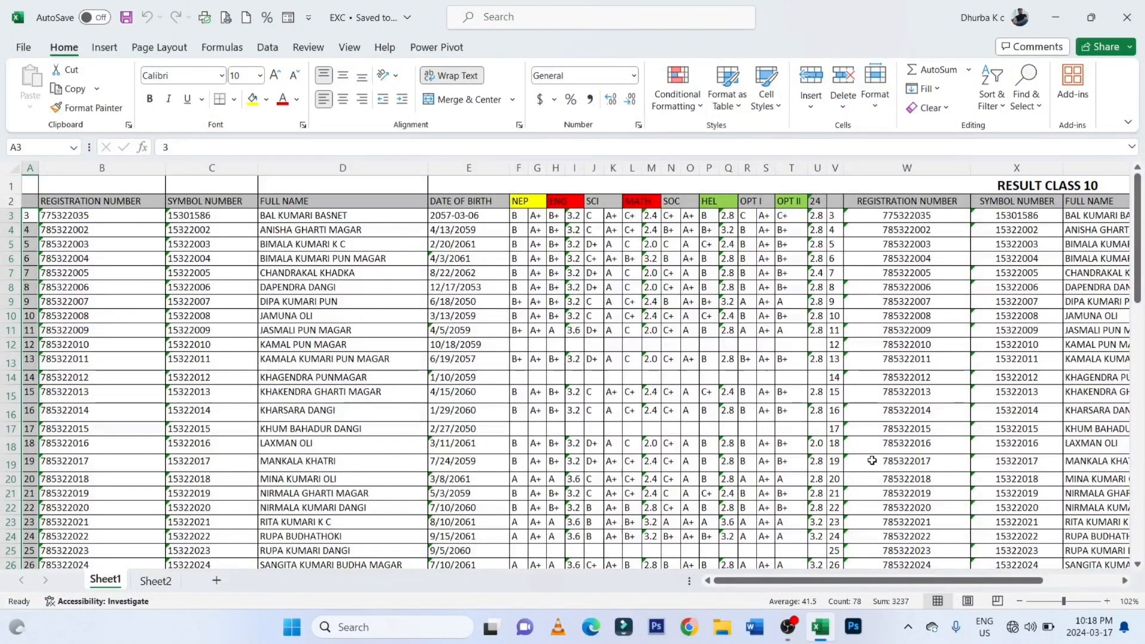
pyautogui.moveTo(830, 583); pyautogui.dragTo(984, 528)
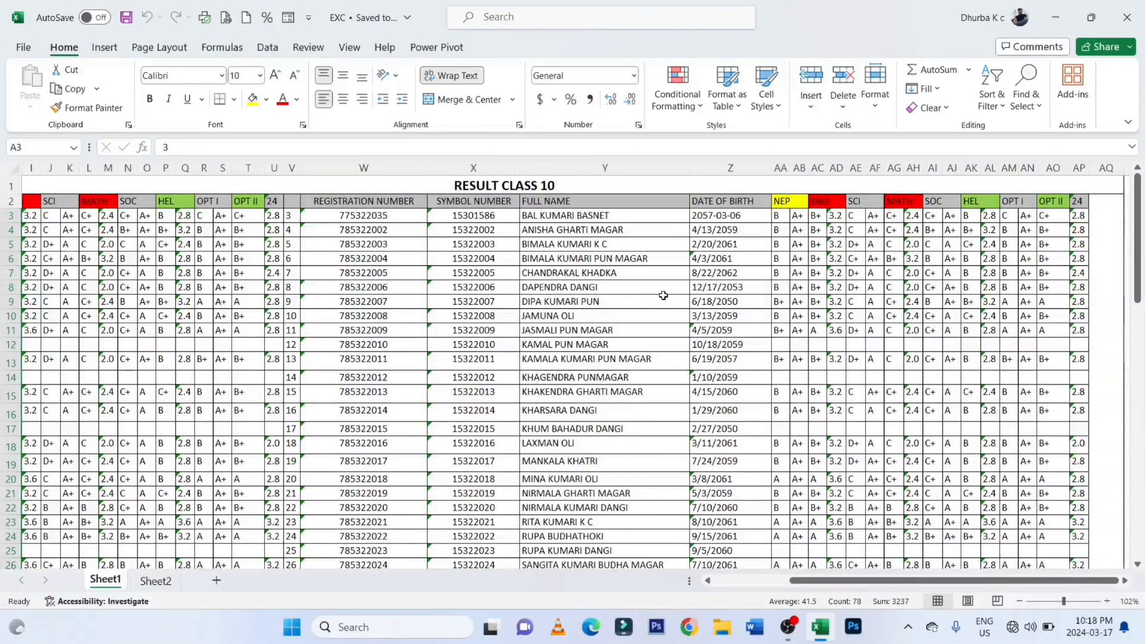
pyautogui.moveTo(807, 589); pyautogui.dragTo(721, 588)
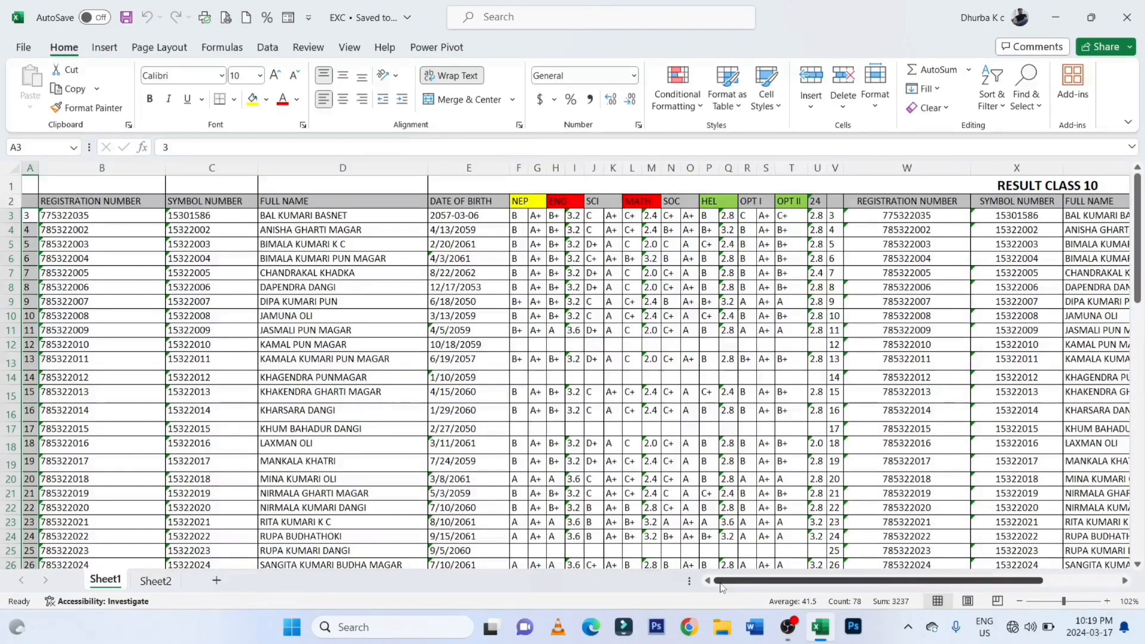
pyautogui.moveTo(722, 587); pyautogui.dragTo(787, 588)
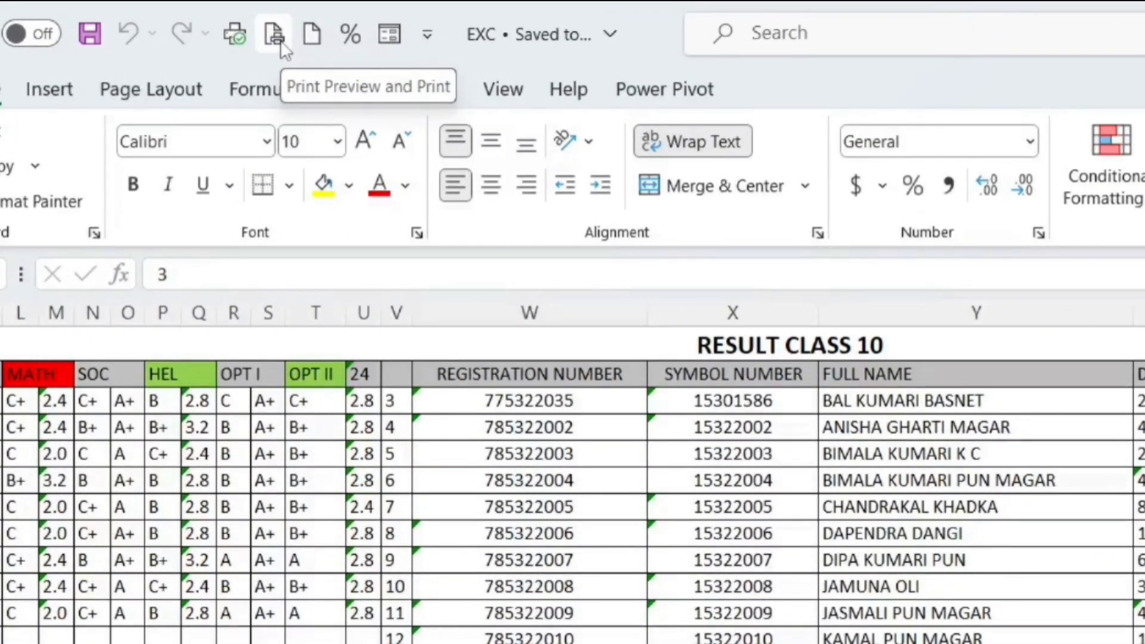
# Check the print preview of Sheet1 and return to the worksheet
pyautogui.click(276, 40)
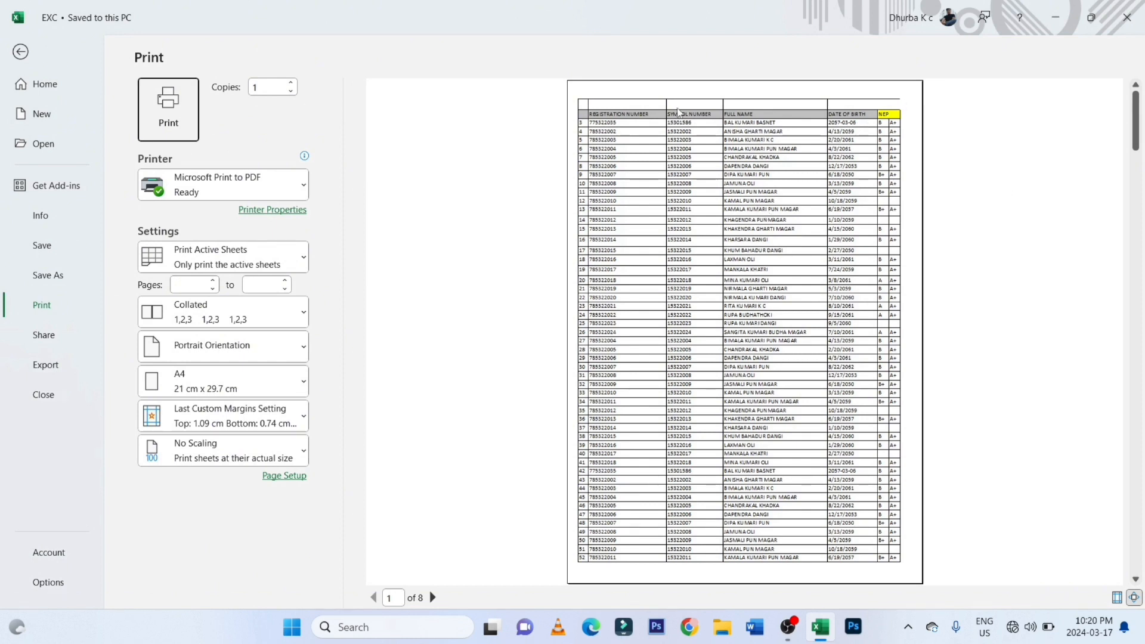
pyautogui.click(21, 52)
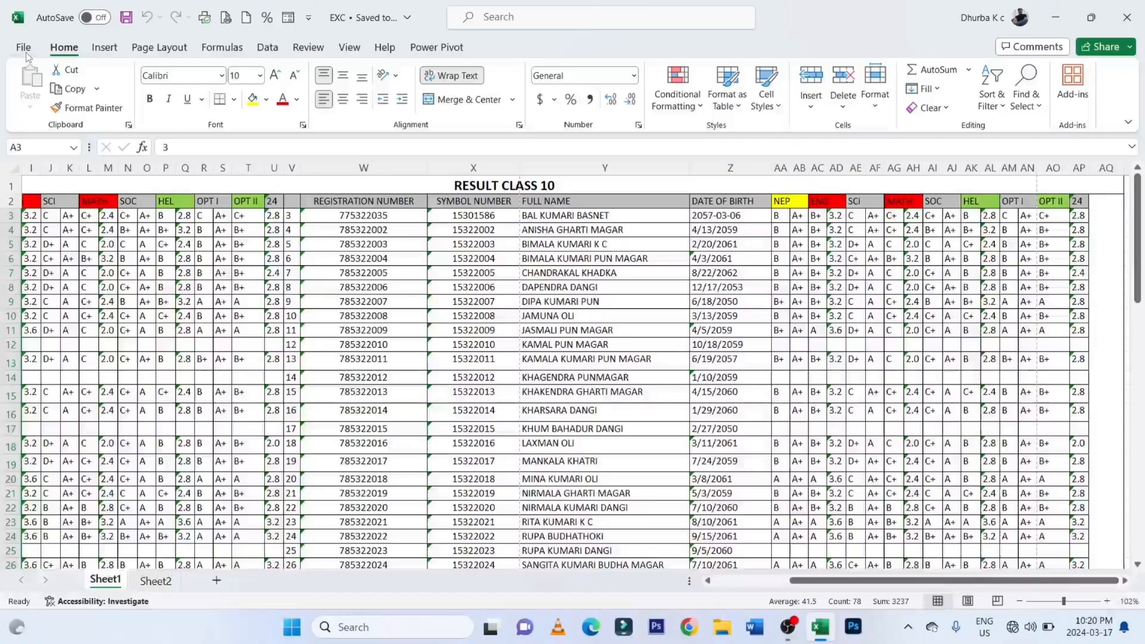
# Narrow the columns of the Class 10 result table through column AQ
pyautogui.moveTo(793, 614)
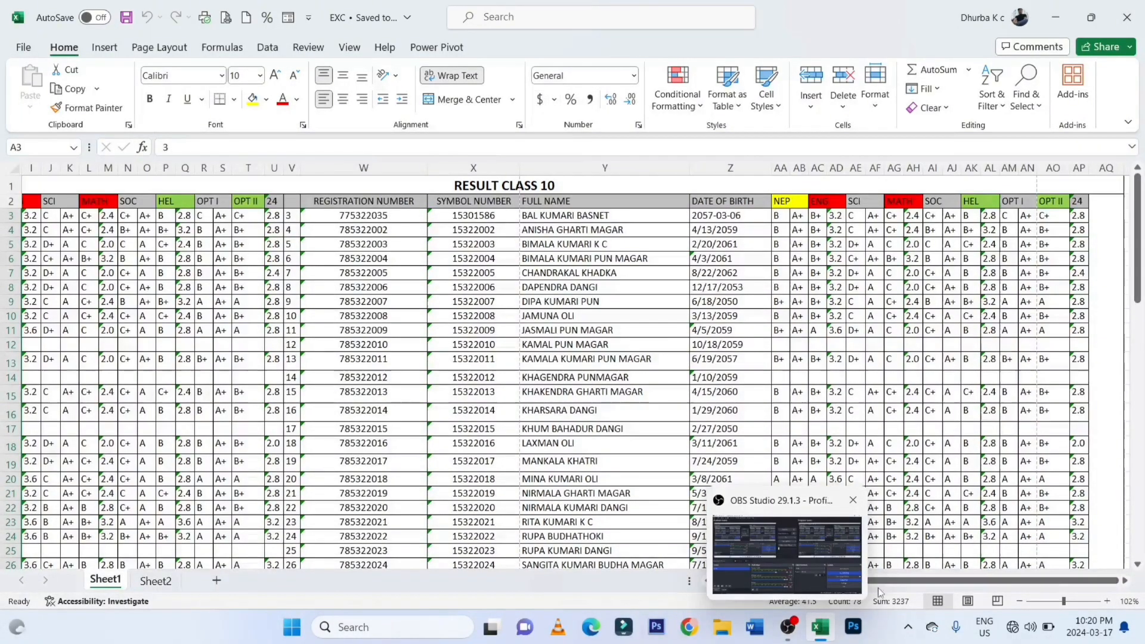
pyautogui.moveTo(966, 582); pyautogui.dragTo(966, 587)
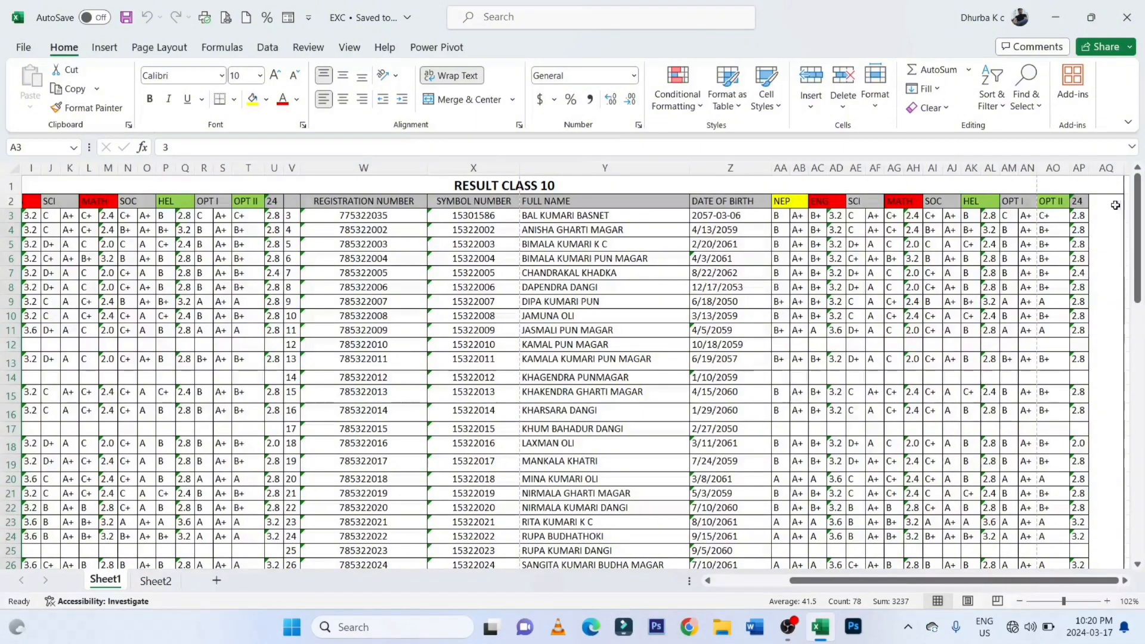
pyautogui.click(1115, 274)
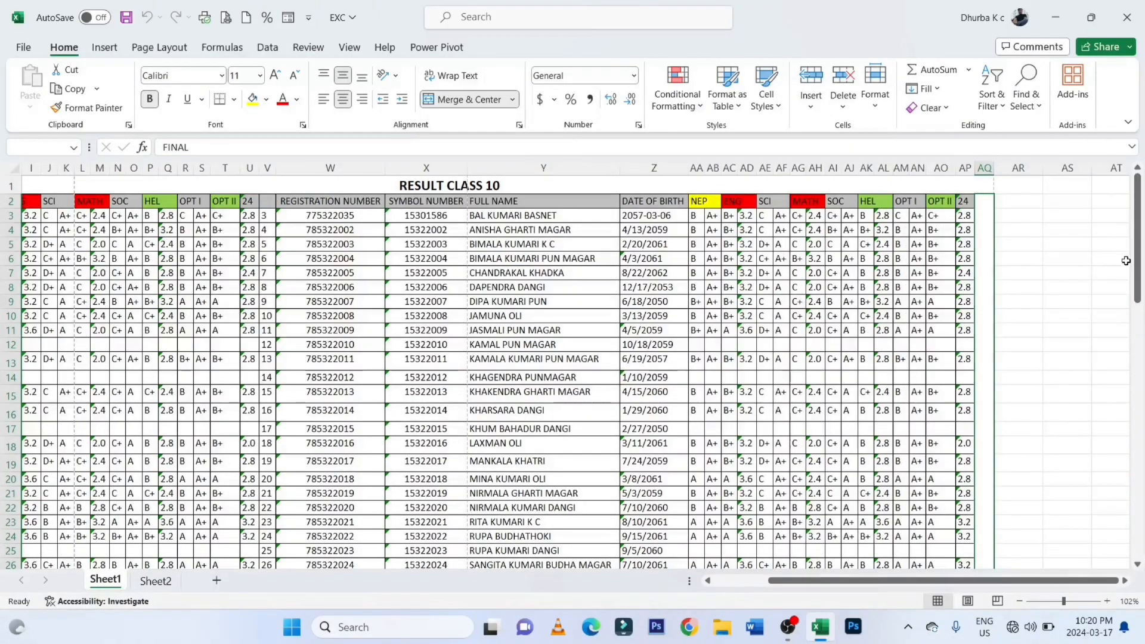
pyautogui.moveTo(1137, 252); pyautogui.dragTo(1135, 123)
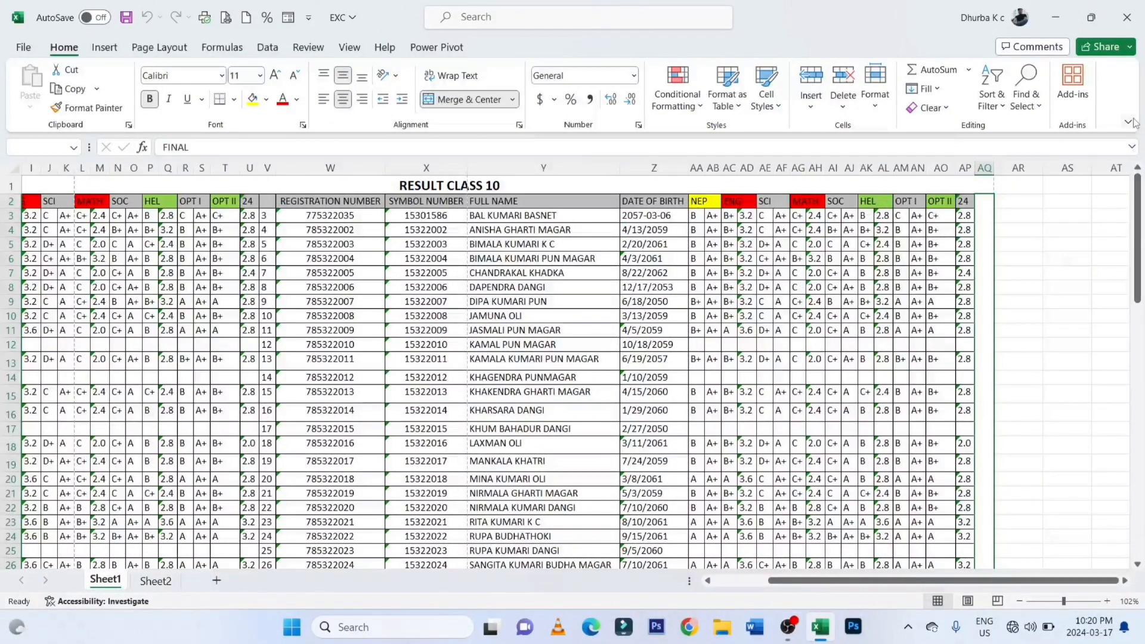
# Open the print preview and choose A4 as the paper size
pyautogui.click(226, 24)
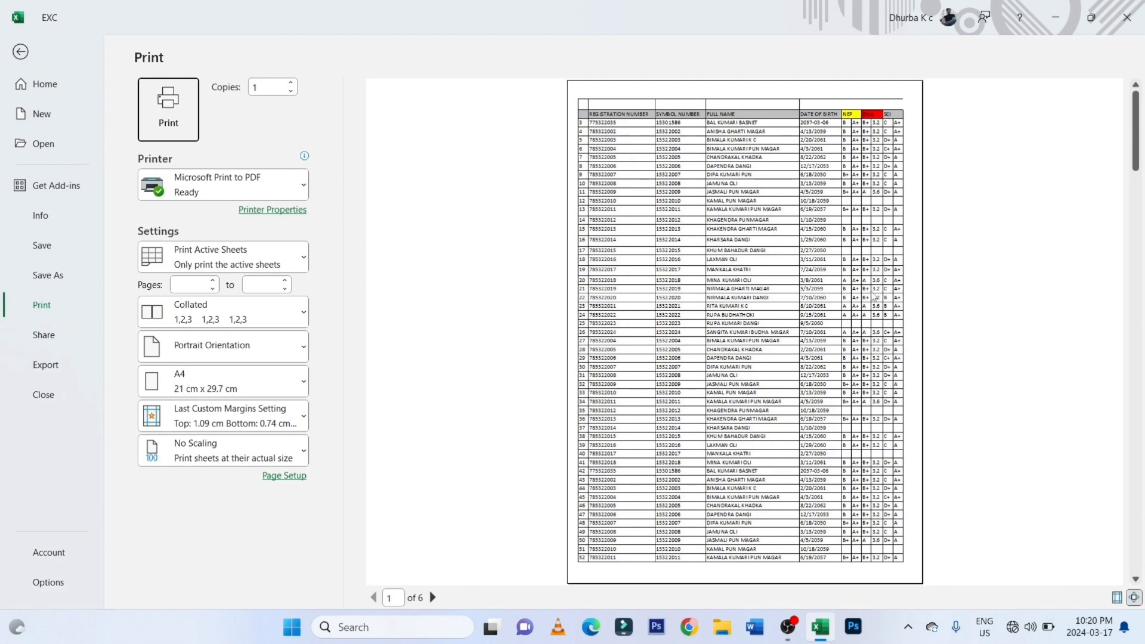
pyautogui.click(284, 389)
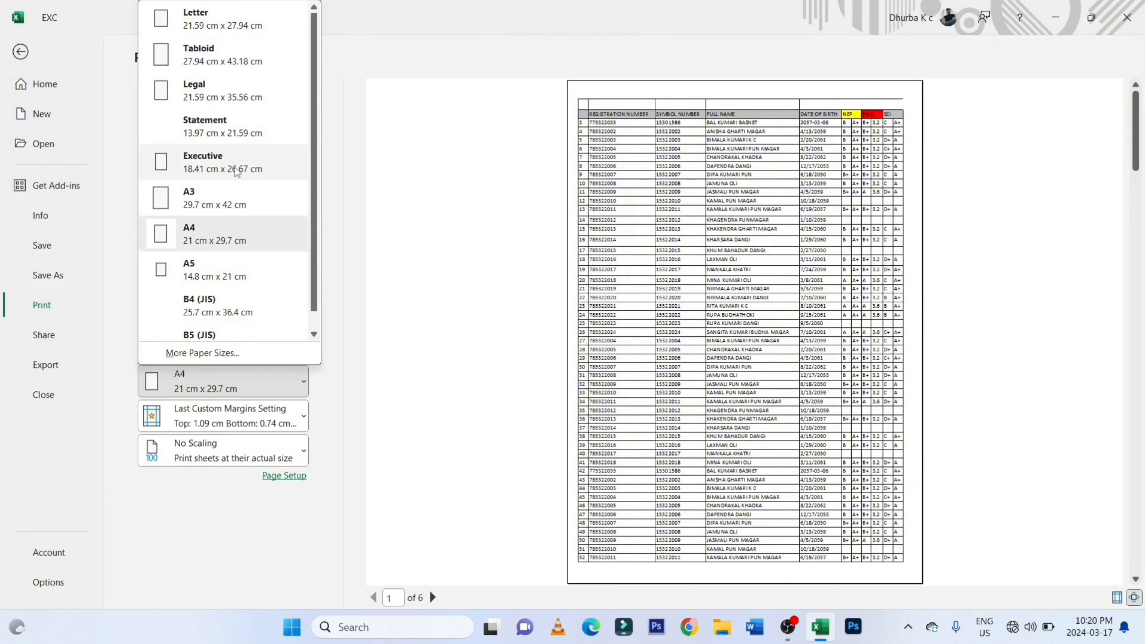
pyautogui.click(210, 231)
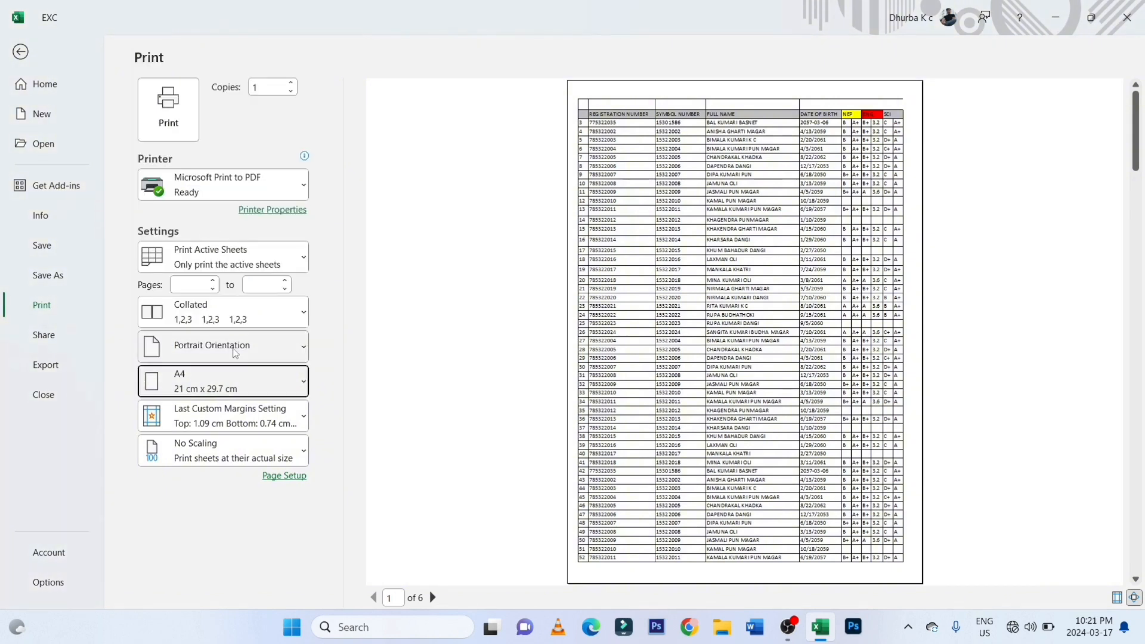
pyautogui.click(255, 415)
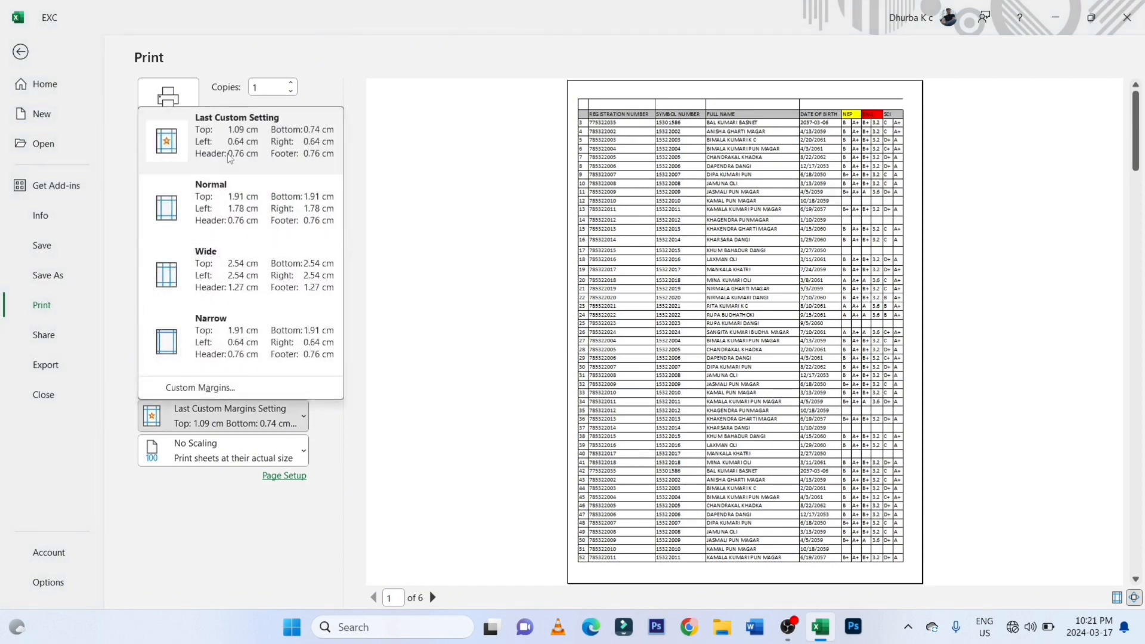
pyautogui.click(210, 389)
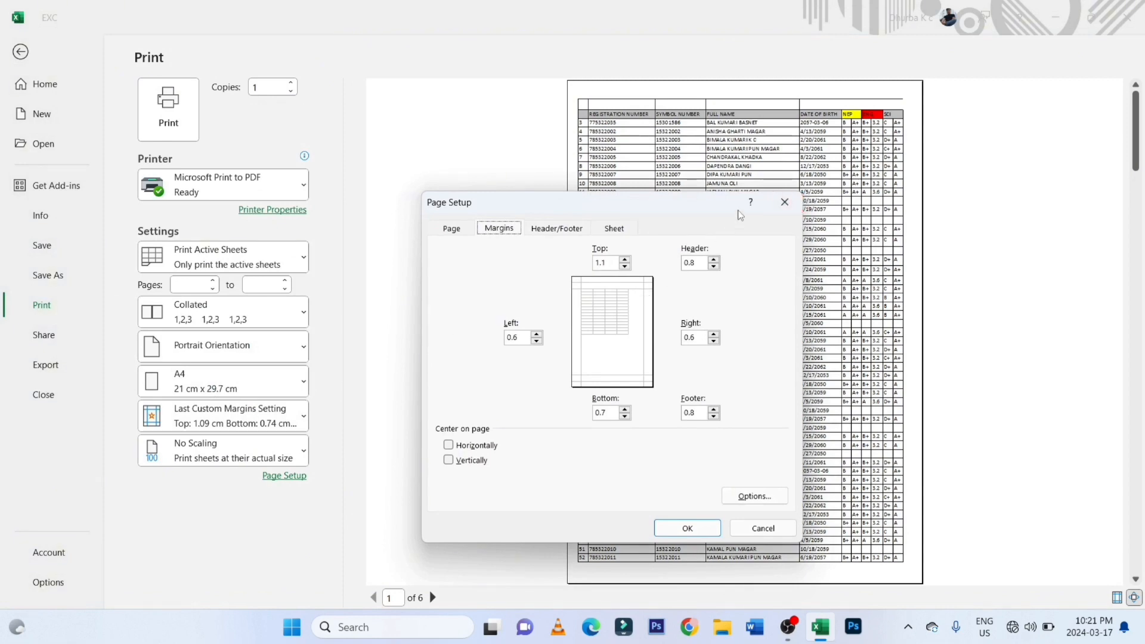
pyautogui.click(784, 202)
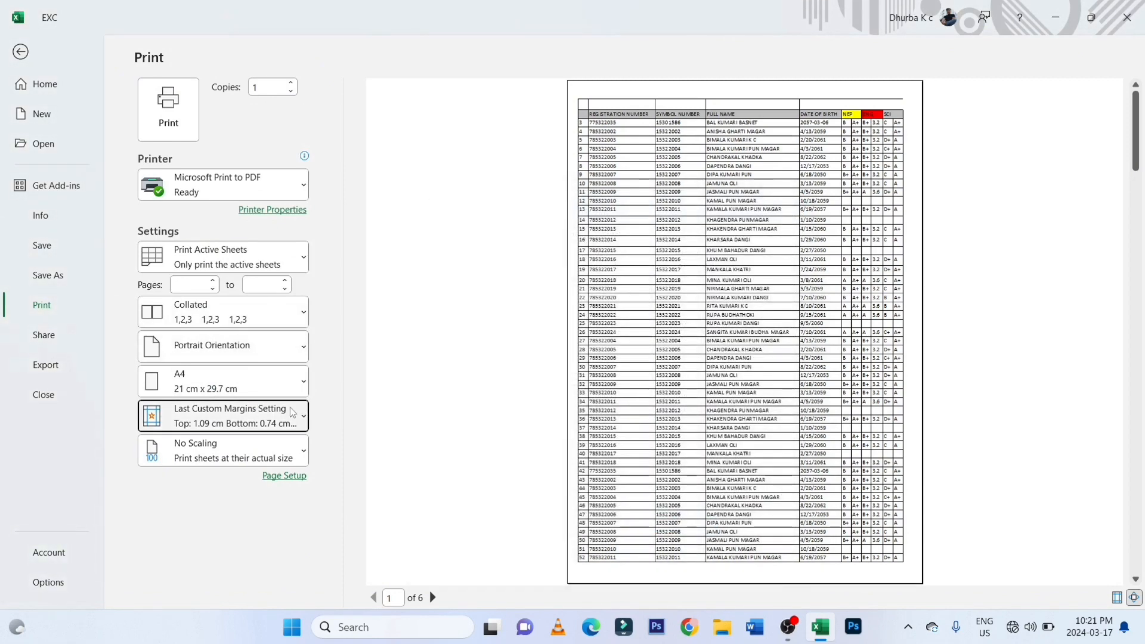
# Set the print margins to Narrow and the page to Landscape Orientation
pyautogui.click(292, 411)
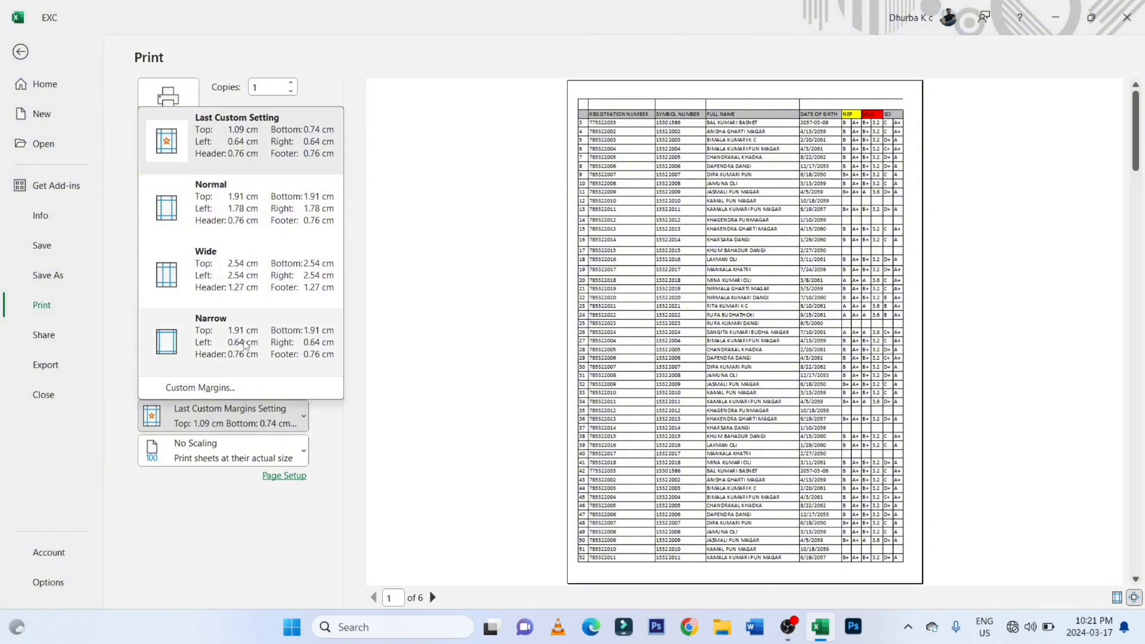
pyautogui.click(245, 345)
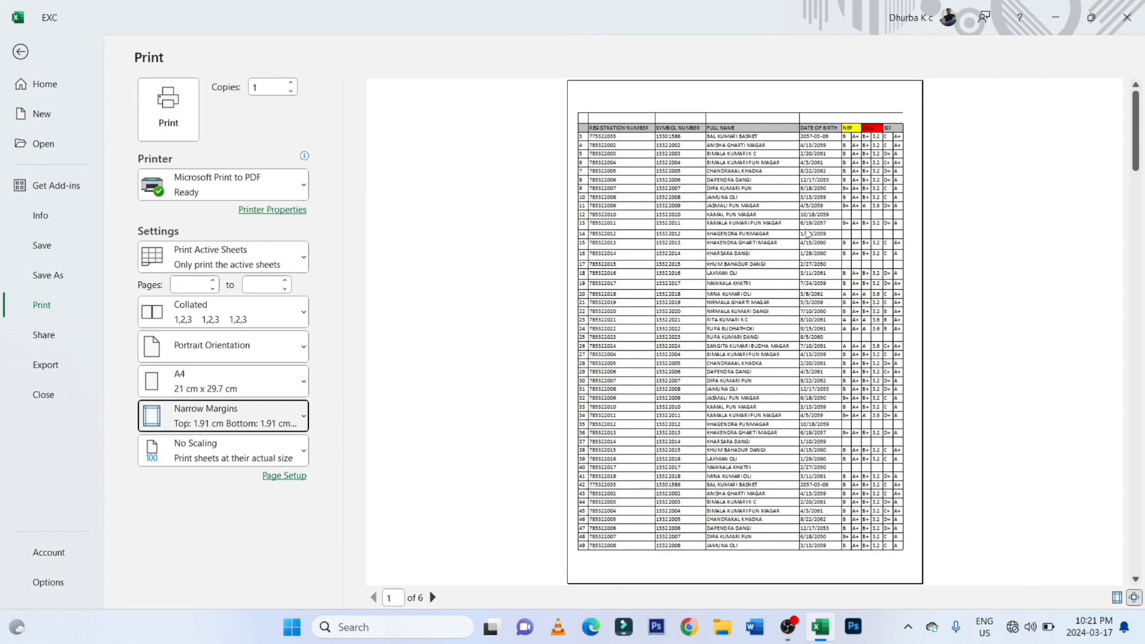
pyautogui.click(257, 353)
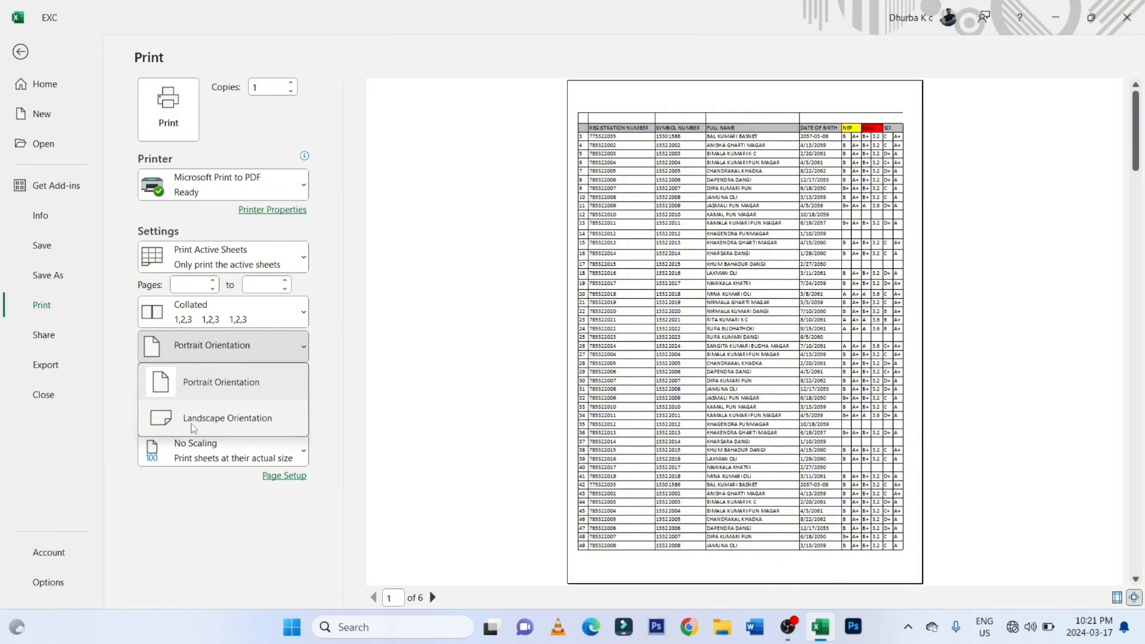
pyautogui.click(227, 422)
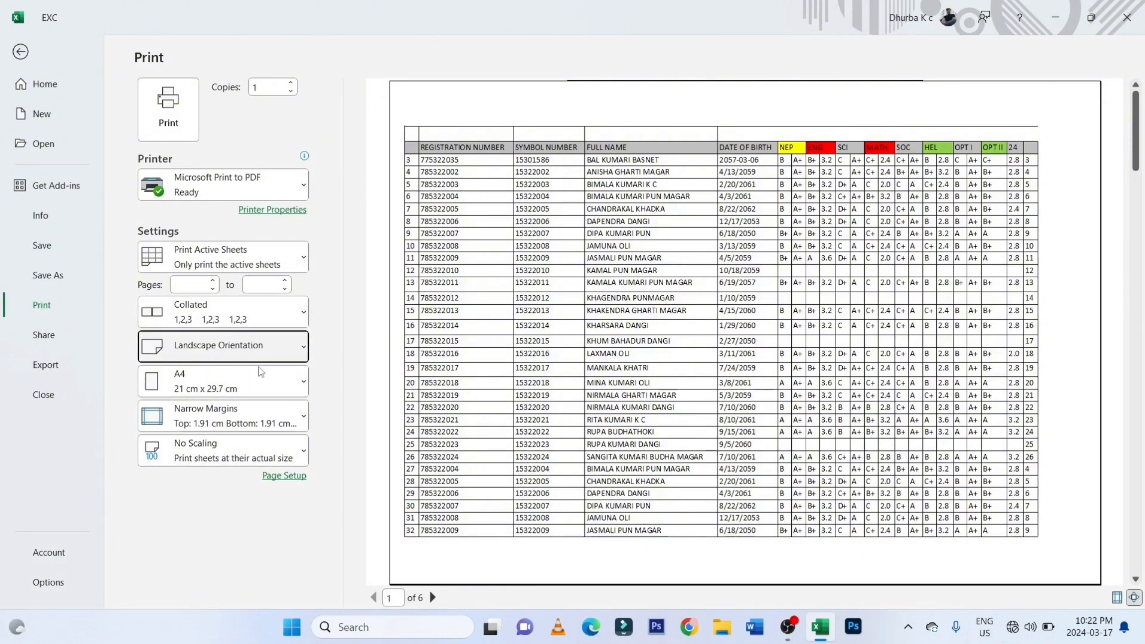
# Review the No Scaling option and change the print scaling to Fit Sheet on One Page
pyautogui.click(248, 464)
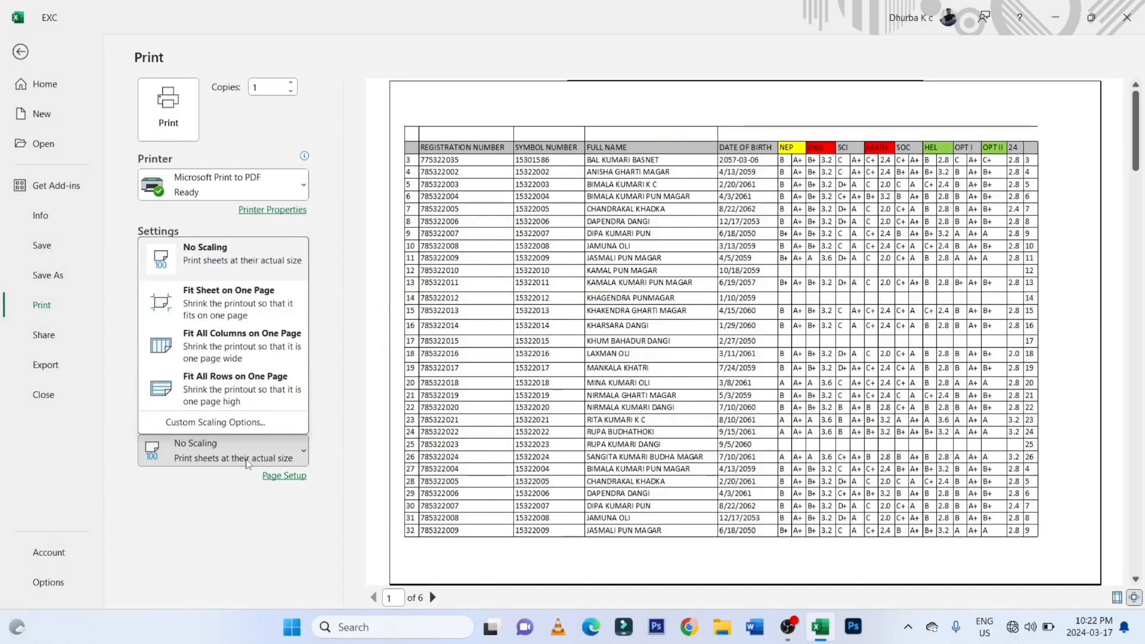
pyautogui.click(254, 259)
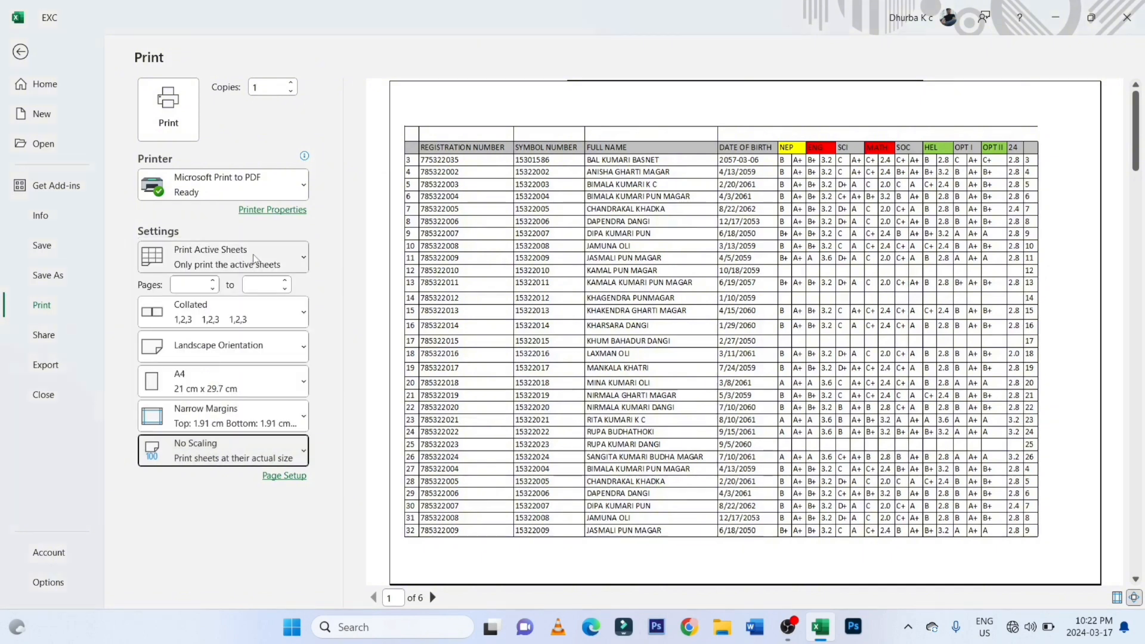
pyautogui.click(268, 462)
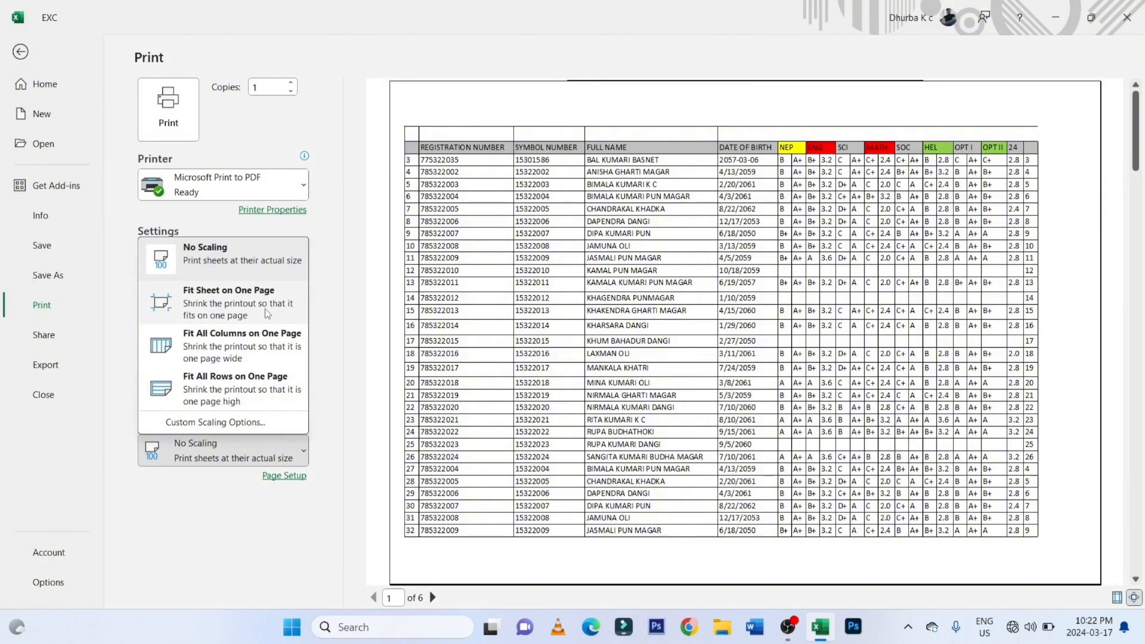
pyautogui.click(225, 309)
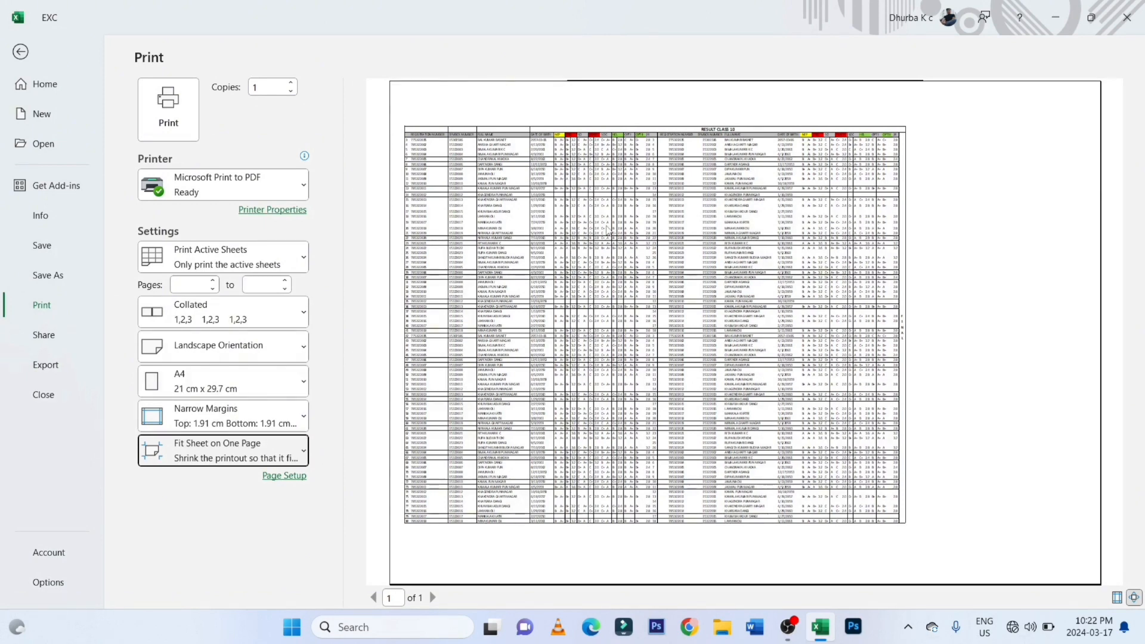
# Change the print scaling to Fit All Columns on One Page and check the pages in the preview
pyautogui.click(244, 451)
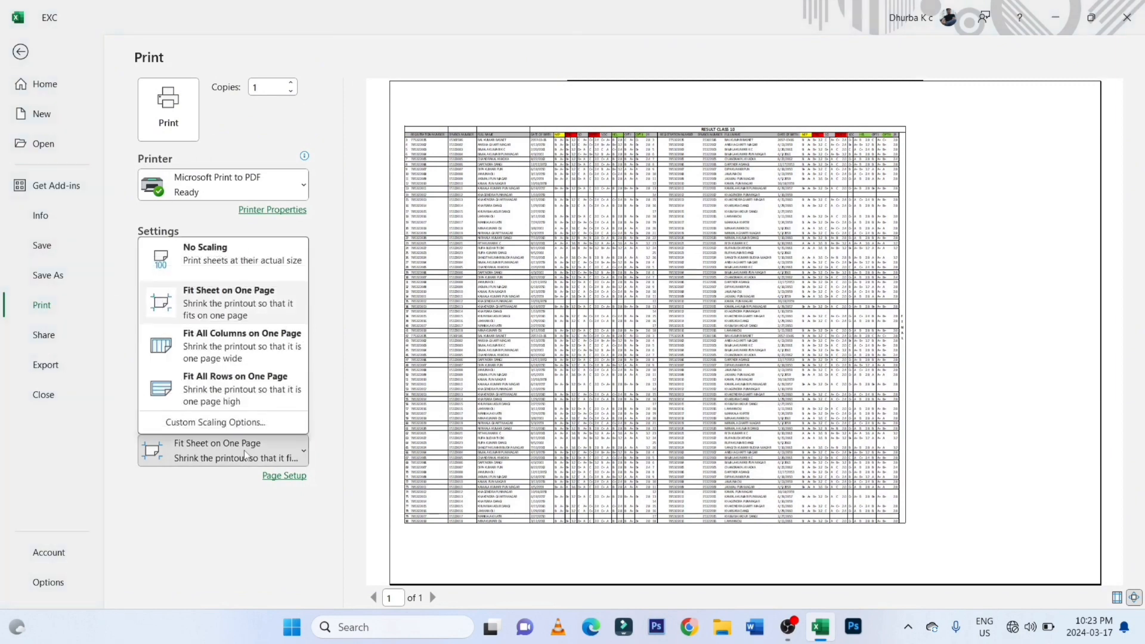
pyautogui.click(216, 348)
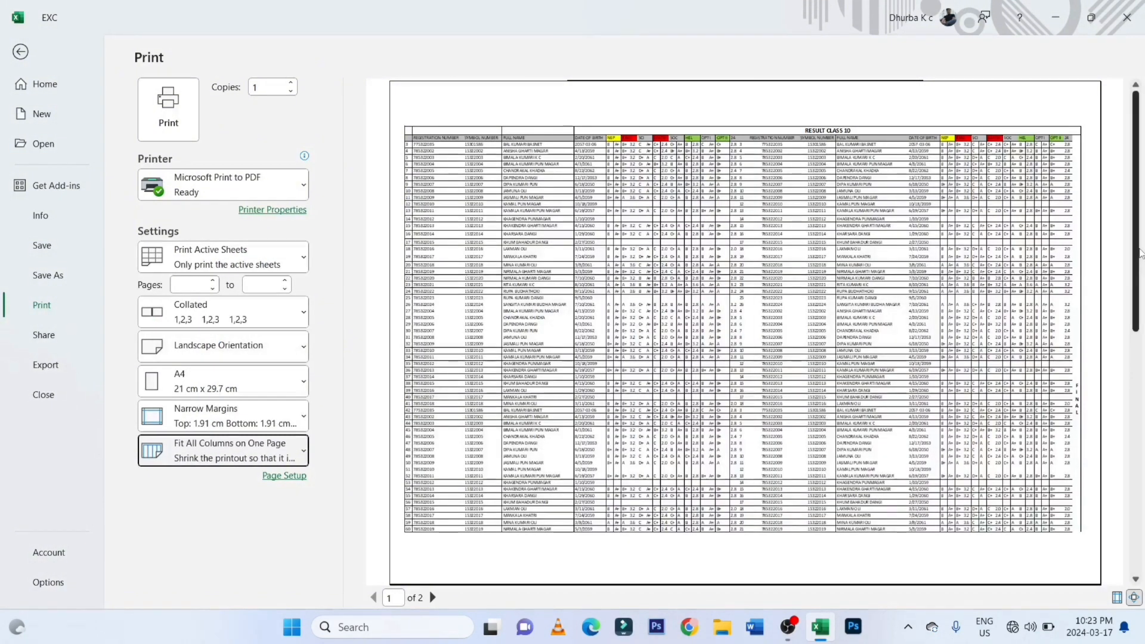
pyautogui.scroll(-1, 1126, 358)
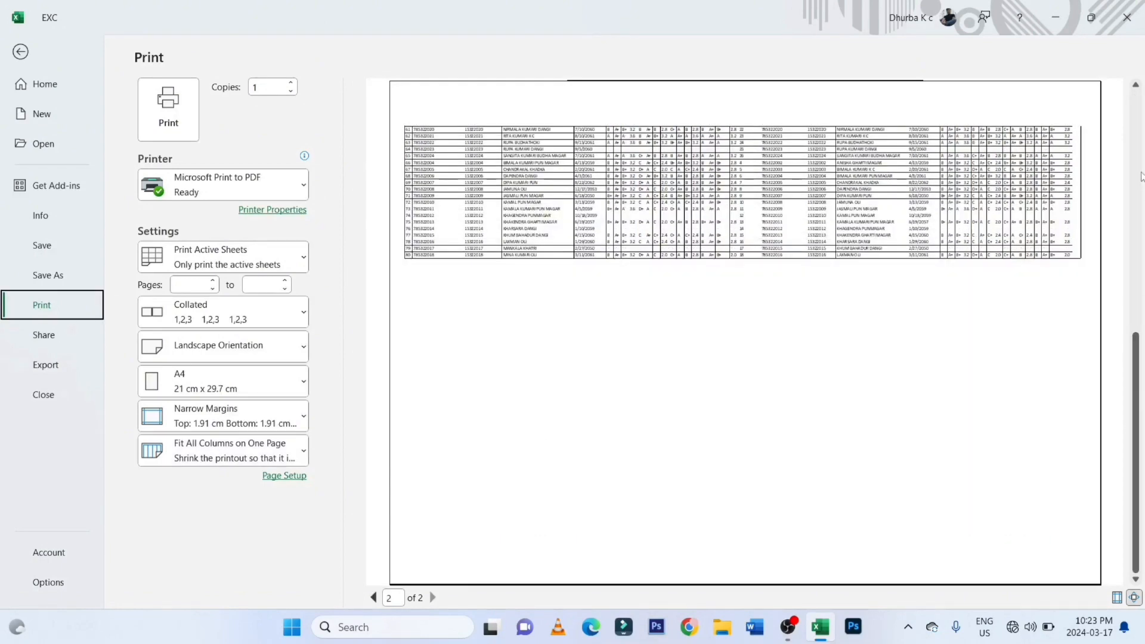
pyautogui.scroll(1, 1140, 176)
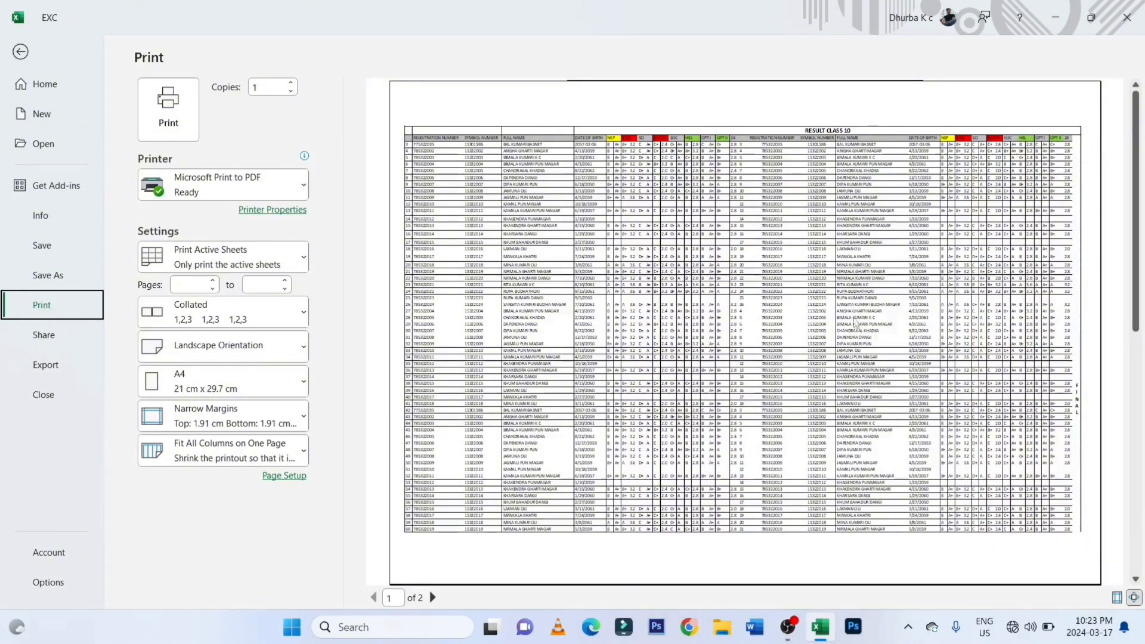
# Try the Fit All Rows on One Page scaling and switch back to Fit All Columns on One Page
pyautogui.click(267, 447)
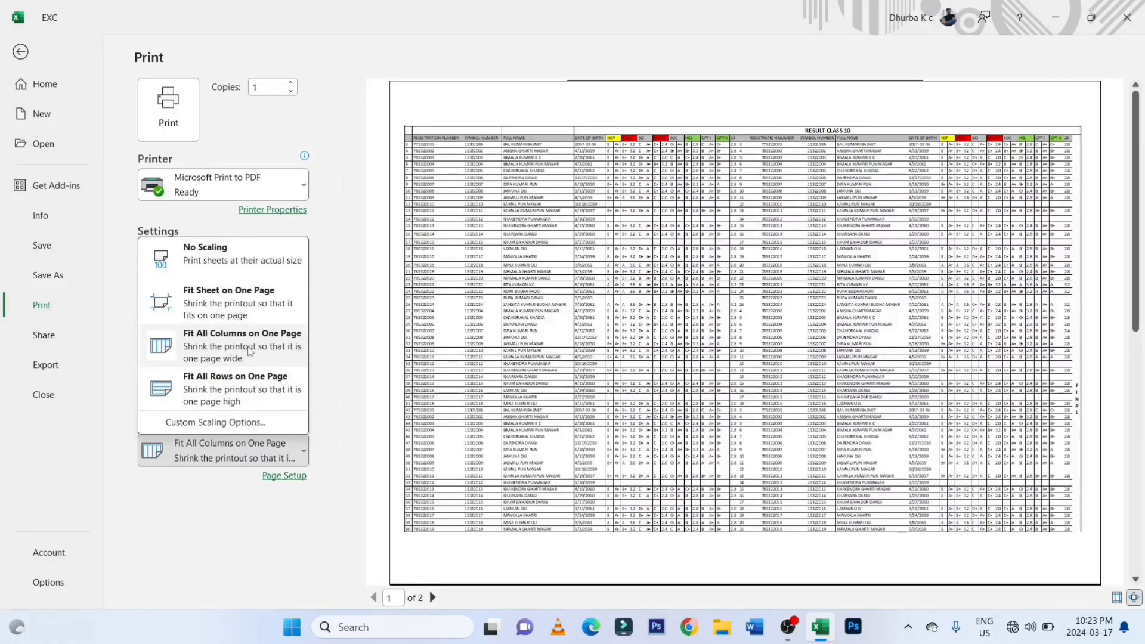
pyautogui.click(245, 392)
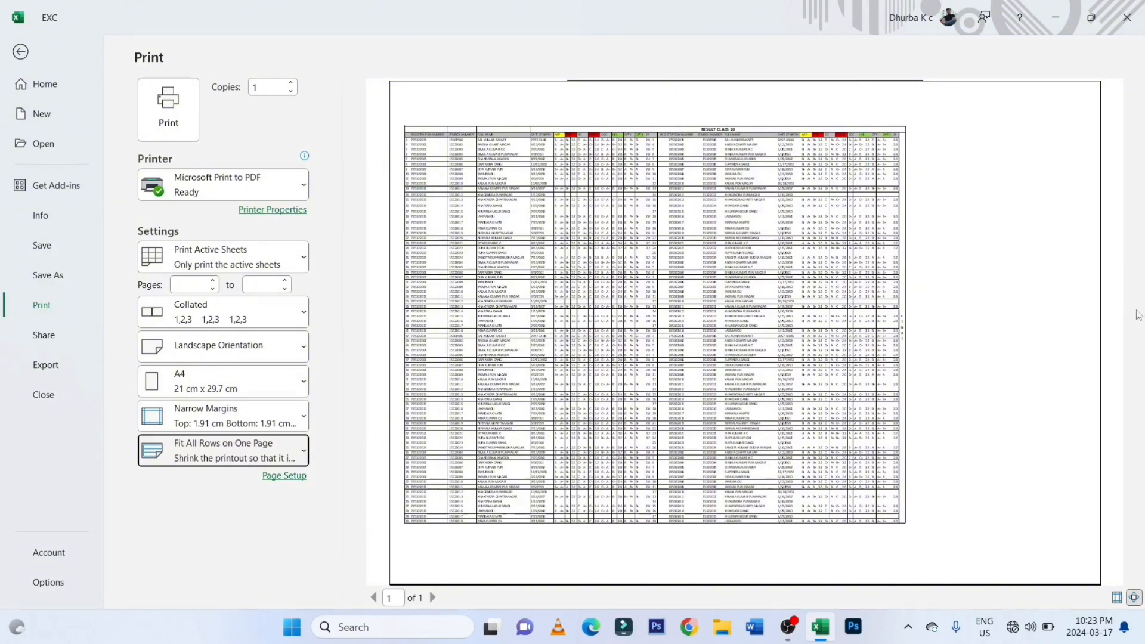
pyautogui.click(251, 464)
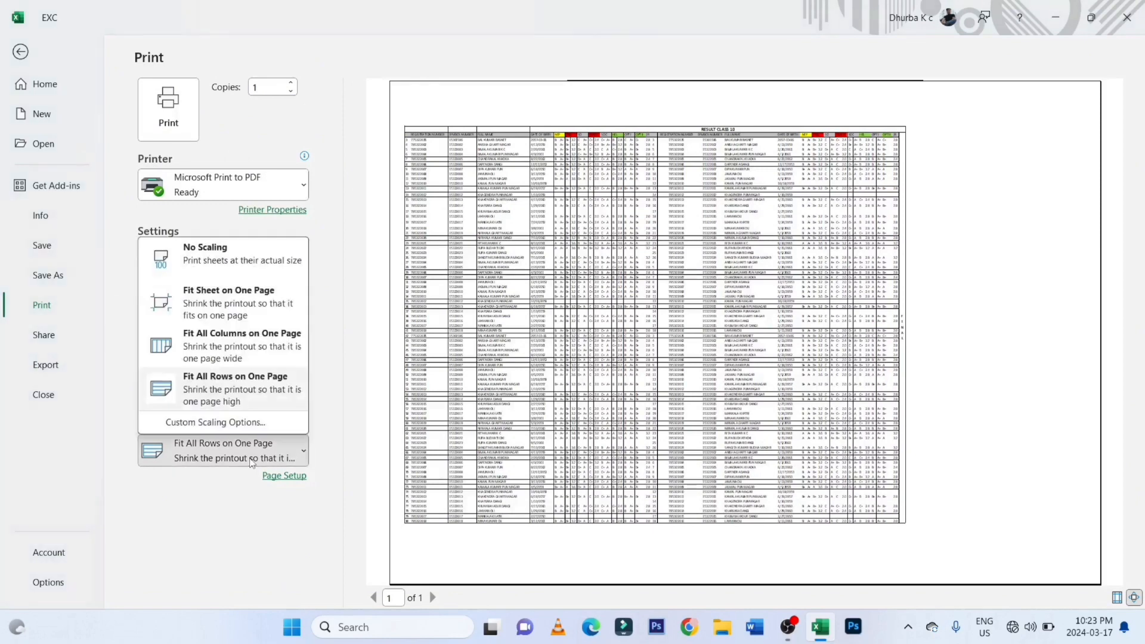
pyautogui.click(204, 343)
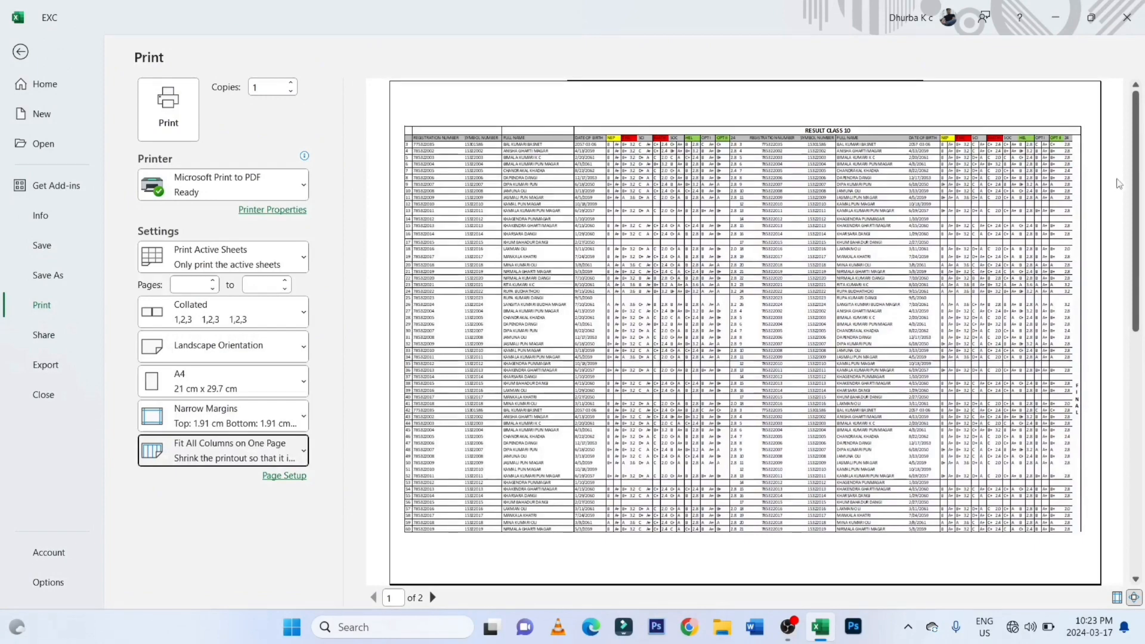
# Review the Margins, Header/Footer and Sheet options of the page setup and close it without changing anything
pyautogui.moveTo(1136, 166)
pyautogui.mouseDown()
pyautogui.moveTo(1123, 372)
pyautogui.moveTo(1138, 356)
pyautogui.moveTo(1139, 166)
pyautogui.mouseUp()
pyautogui.click(601, 243)
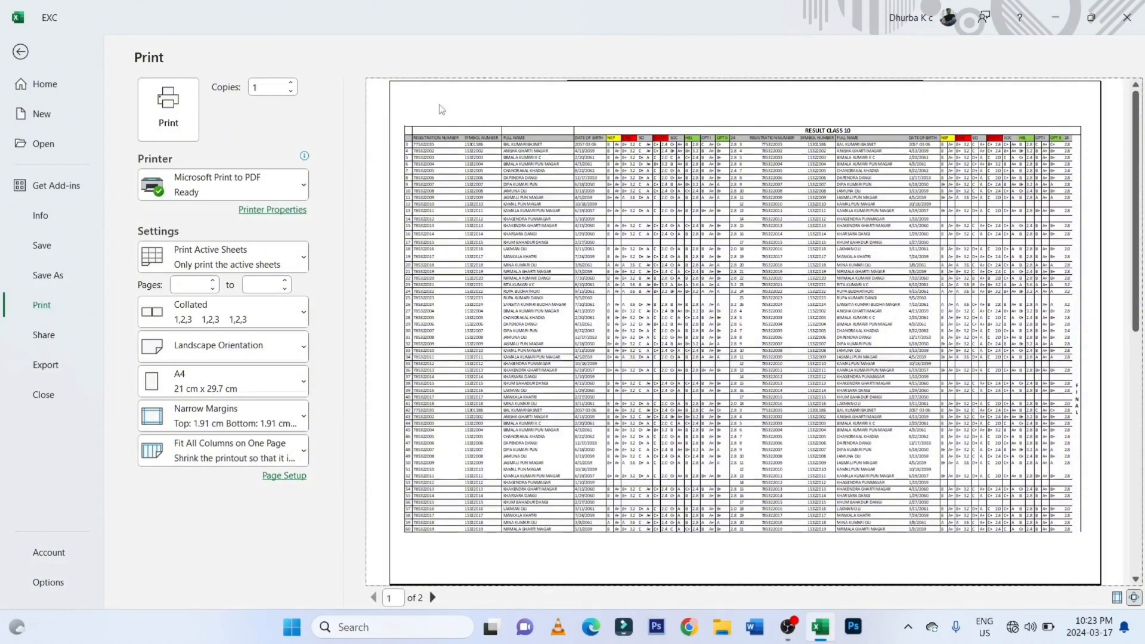
pyautogui.click(294, 475)
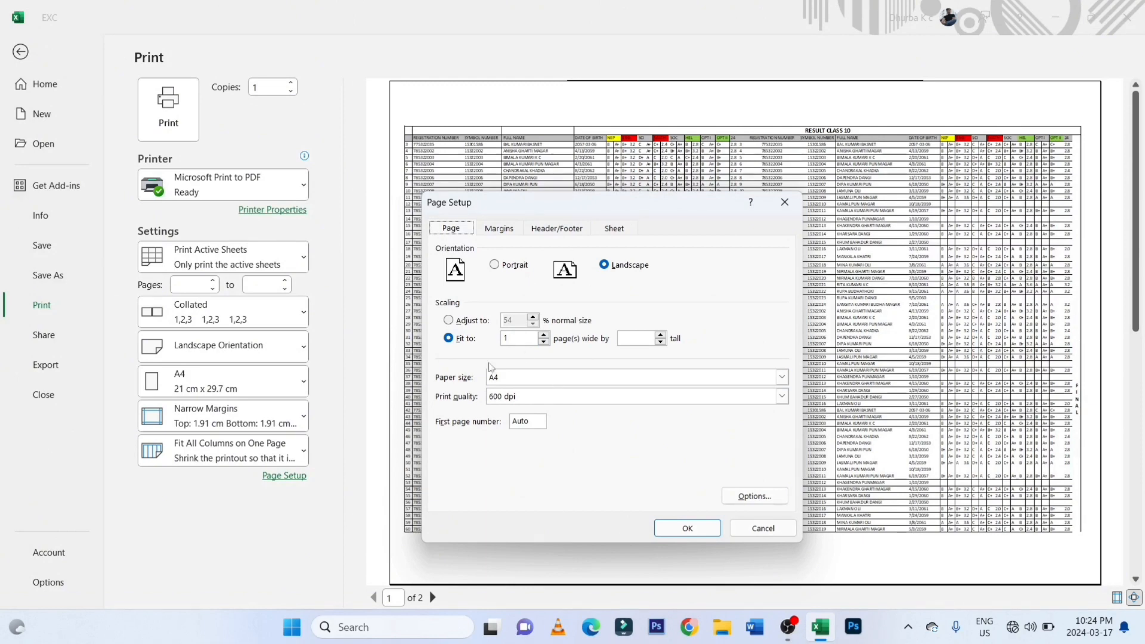
pyautogui.click(508, 232)
pyautogui.click(546, 231)
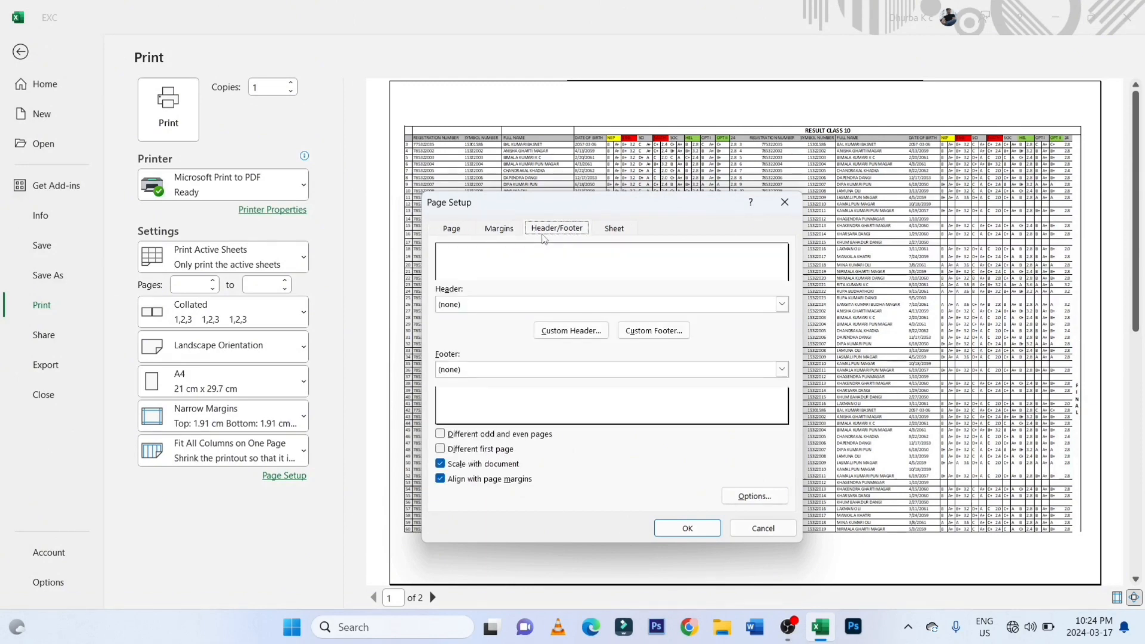
pyautogui.click(623, 232)
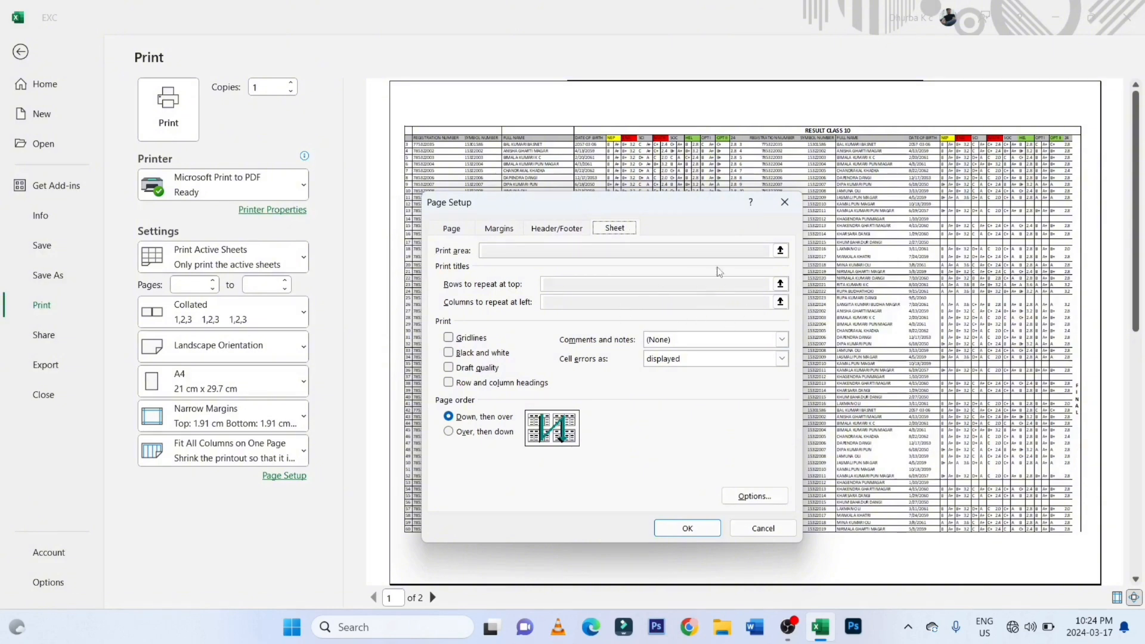
pyautogui.click(785, 203)
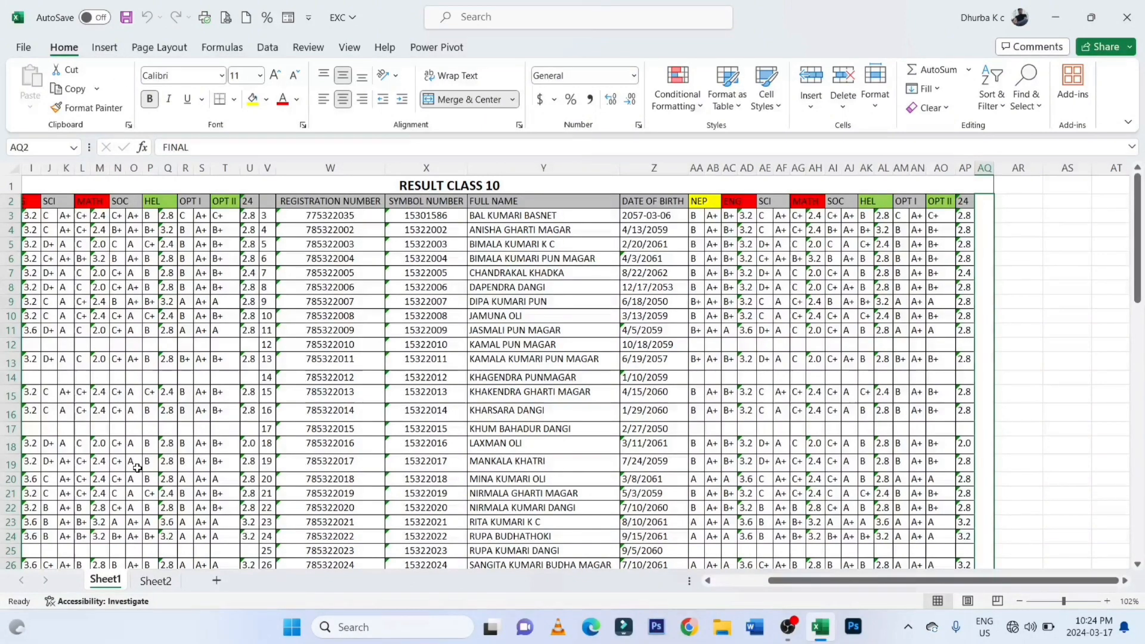
# Switch to Sheet2 and look over its header row from Sn to % and the full list of student records
pyautogui.click(156, 580)
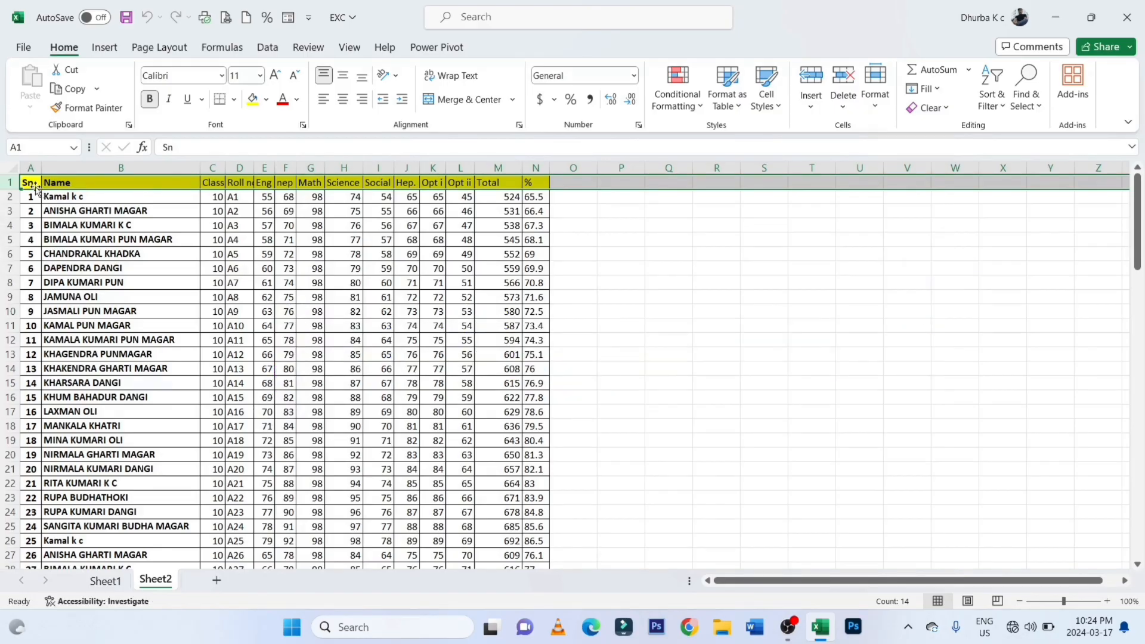
pyautogui.click(93, 181)
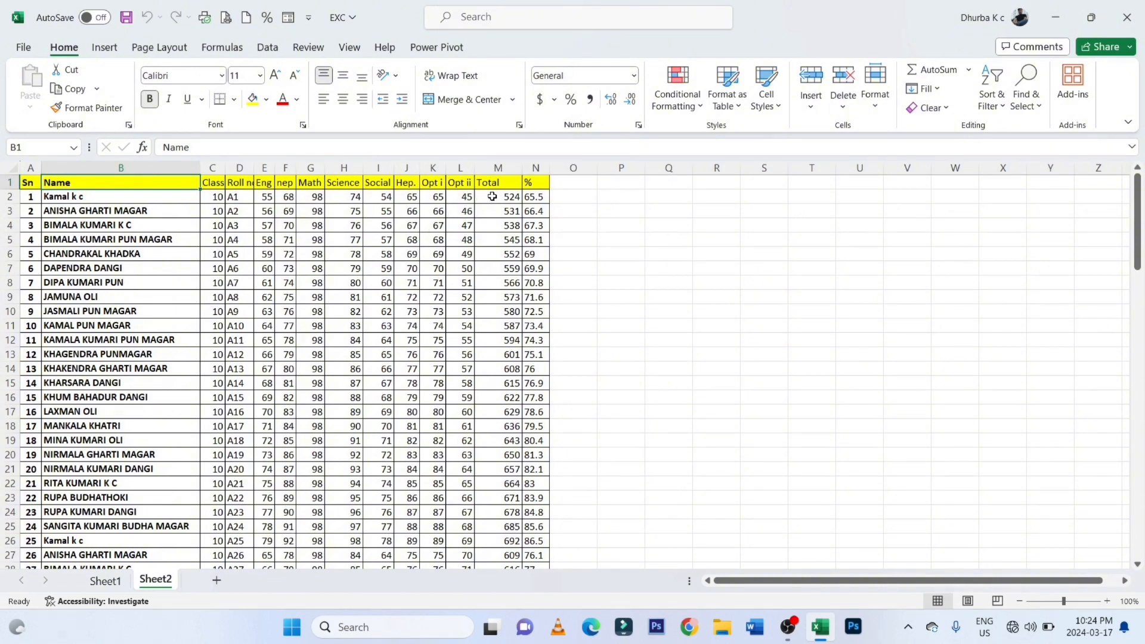
pyautogui.click(535, 187)
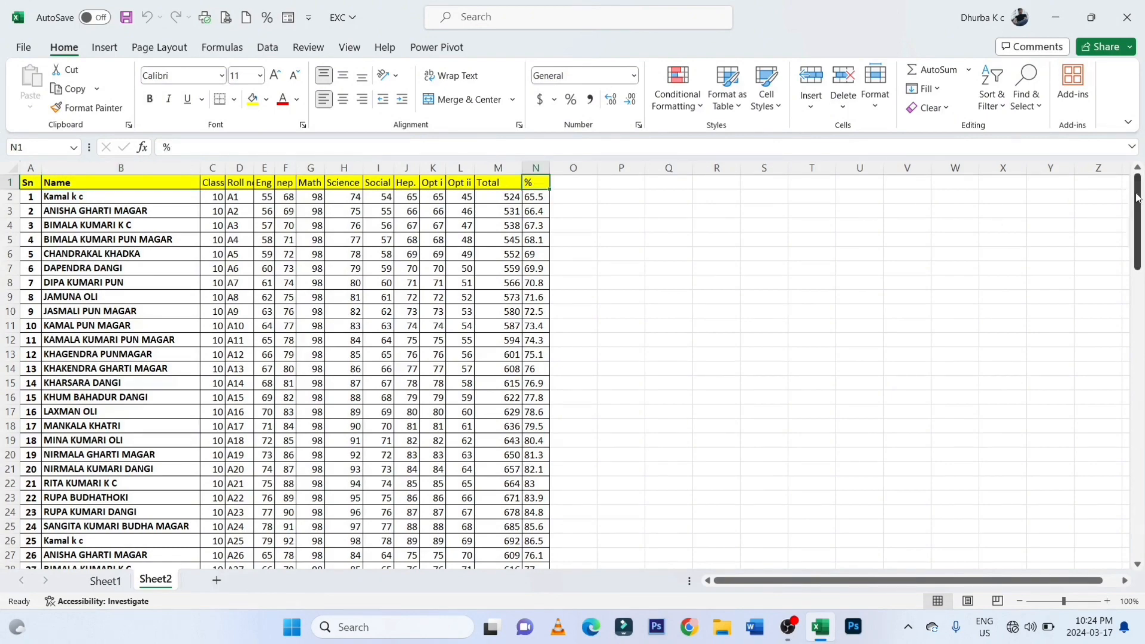
pyautogui.moveTo(1137, 197); pyautogui.dragTo(1100, 602)
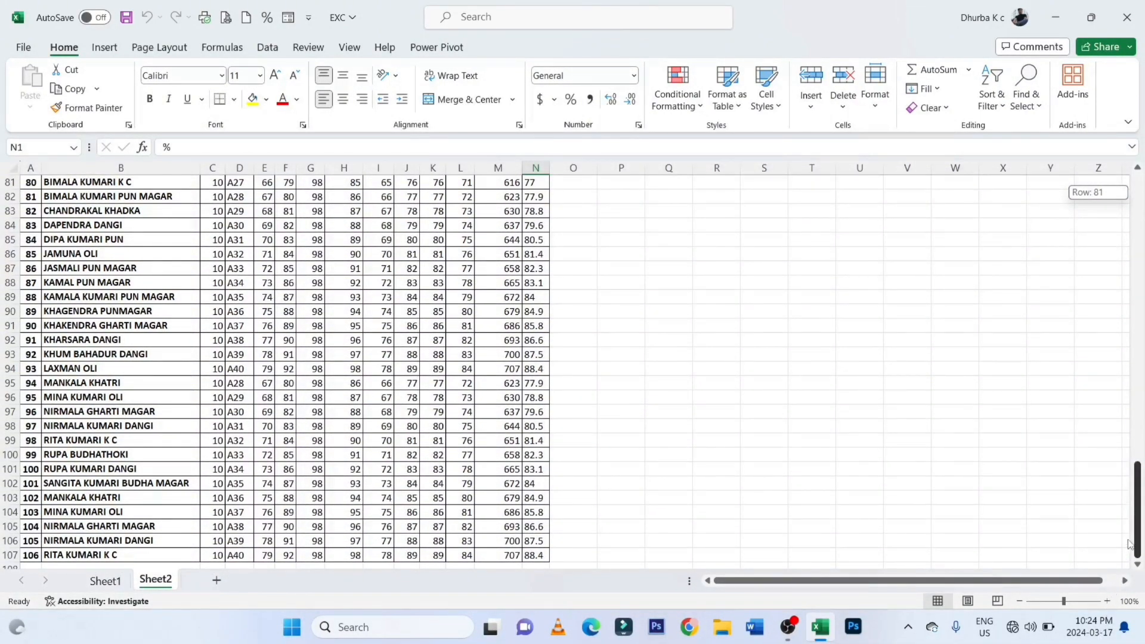
pyautogui.moveTo(1130, 544); pyautogui.dragTo(1136, 128)
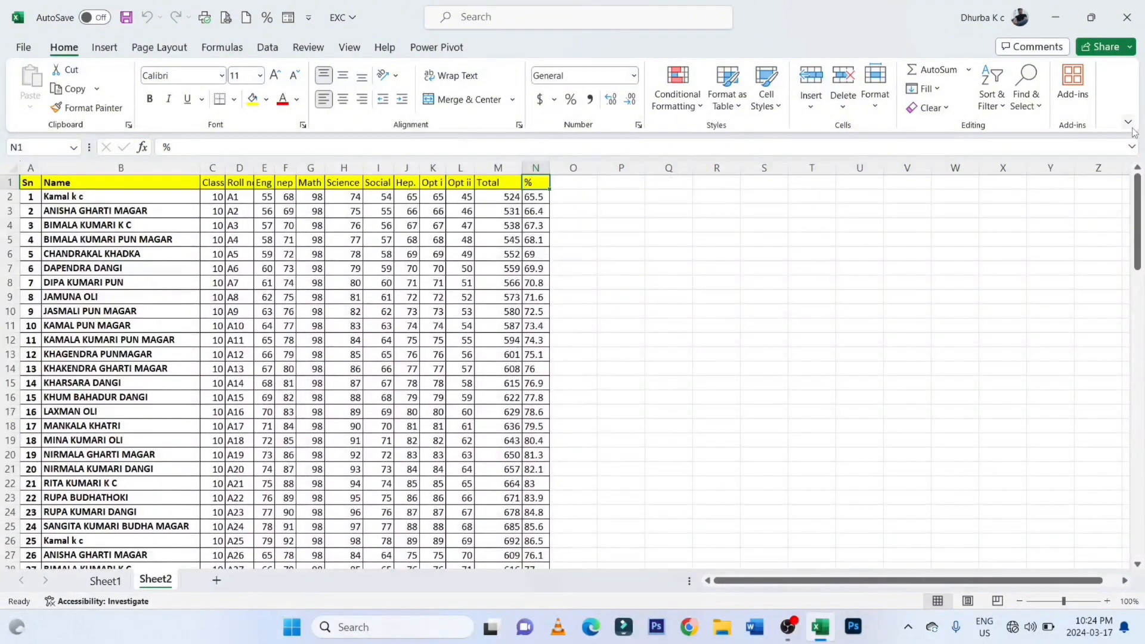
# Check the first two pages of Sheet2's print preview for column headings and compare them with header row 1 in the sheet
pyautogui.click(232, 16)
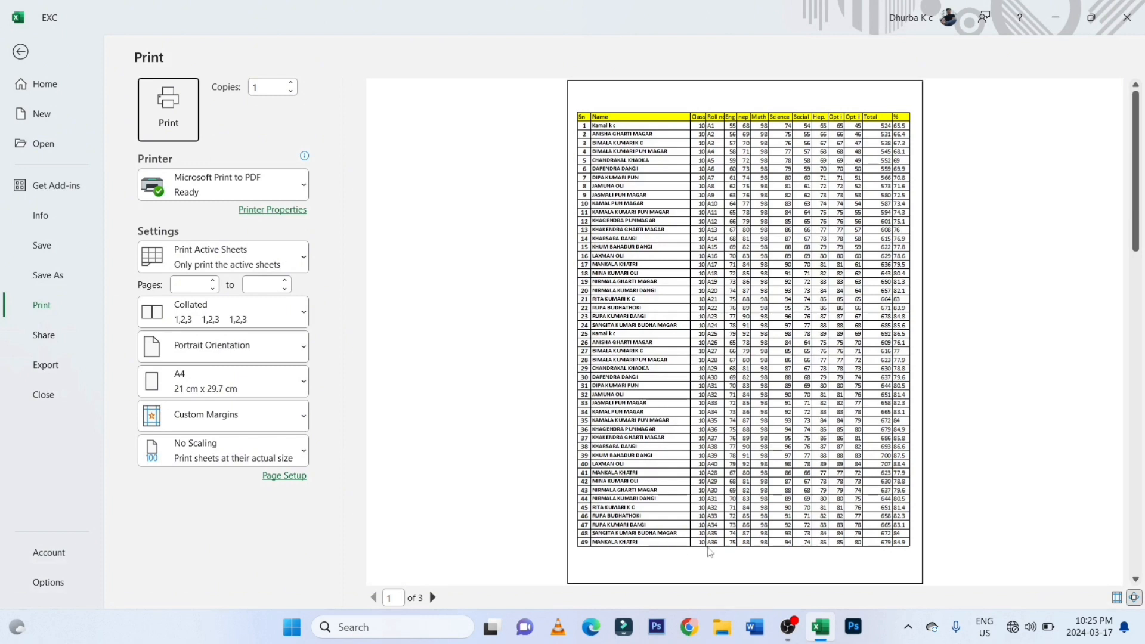
pyautogui.click(742, 552)
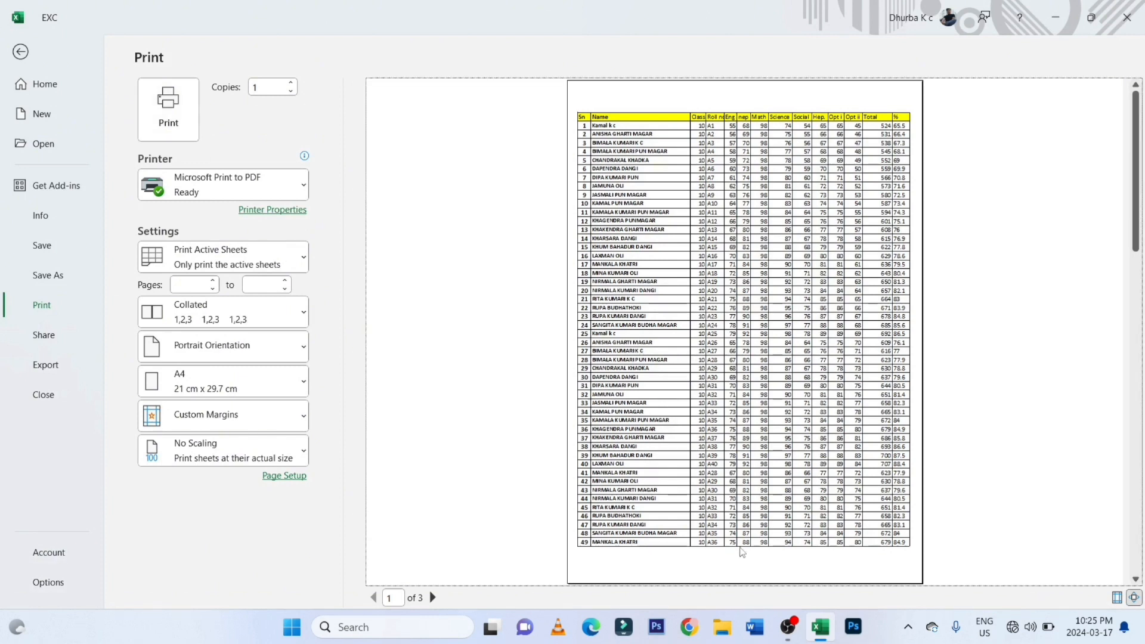
pyautogui.scroll(-1, 742, 553)
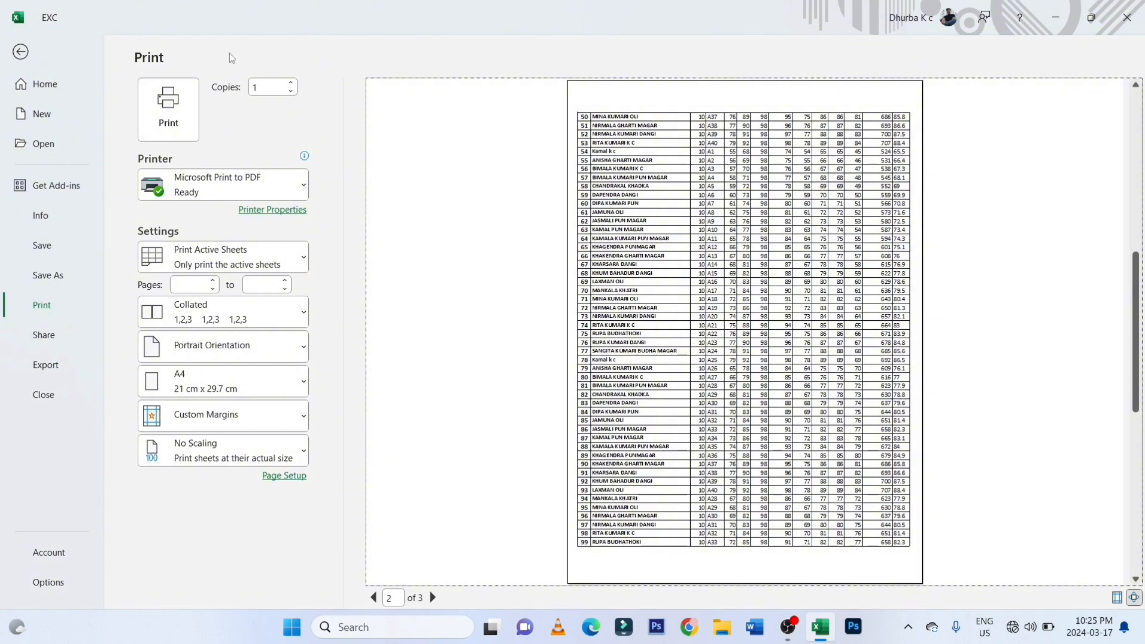
pyautogui.press('Escape')
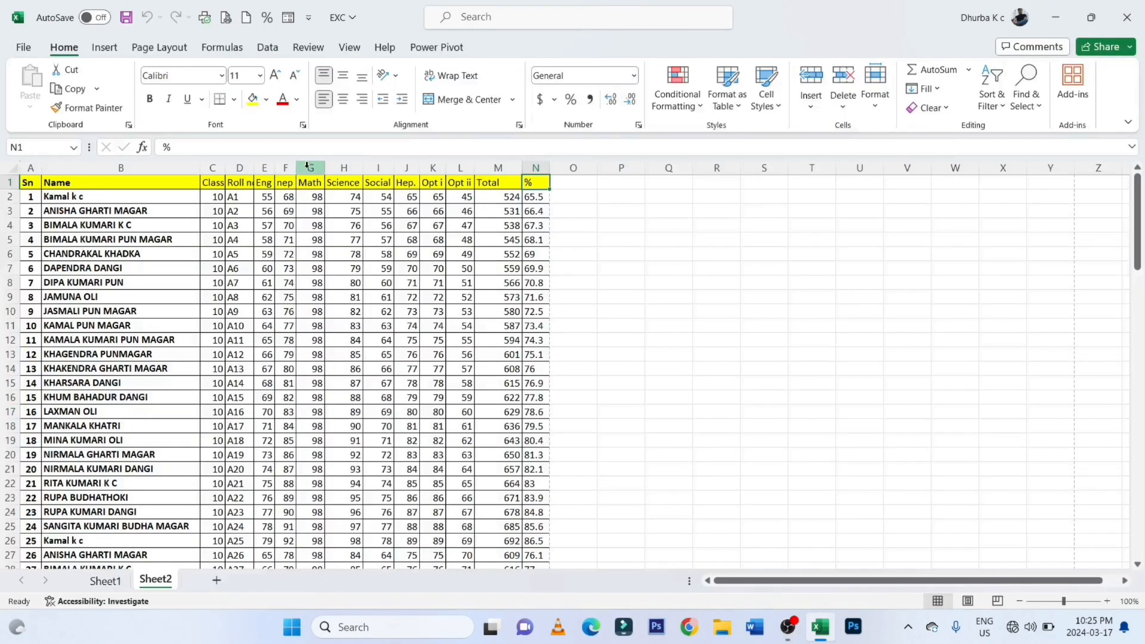
pyautogui.click(249, 184)
pyautogui.click(13, 182)
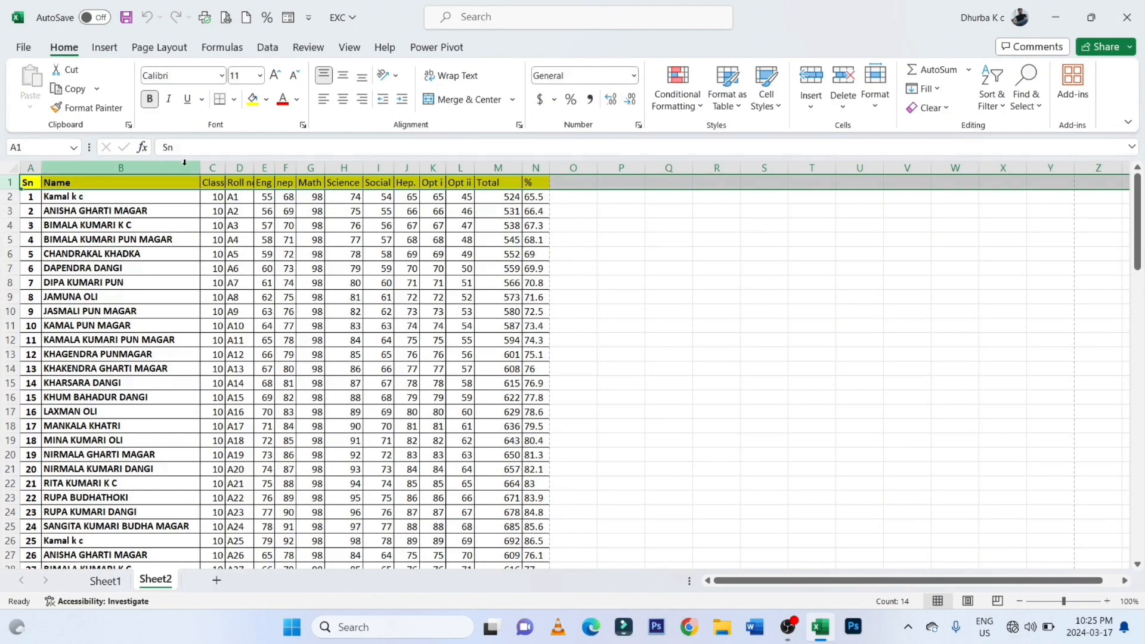
pyautogui.click(165, 182)
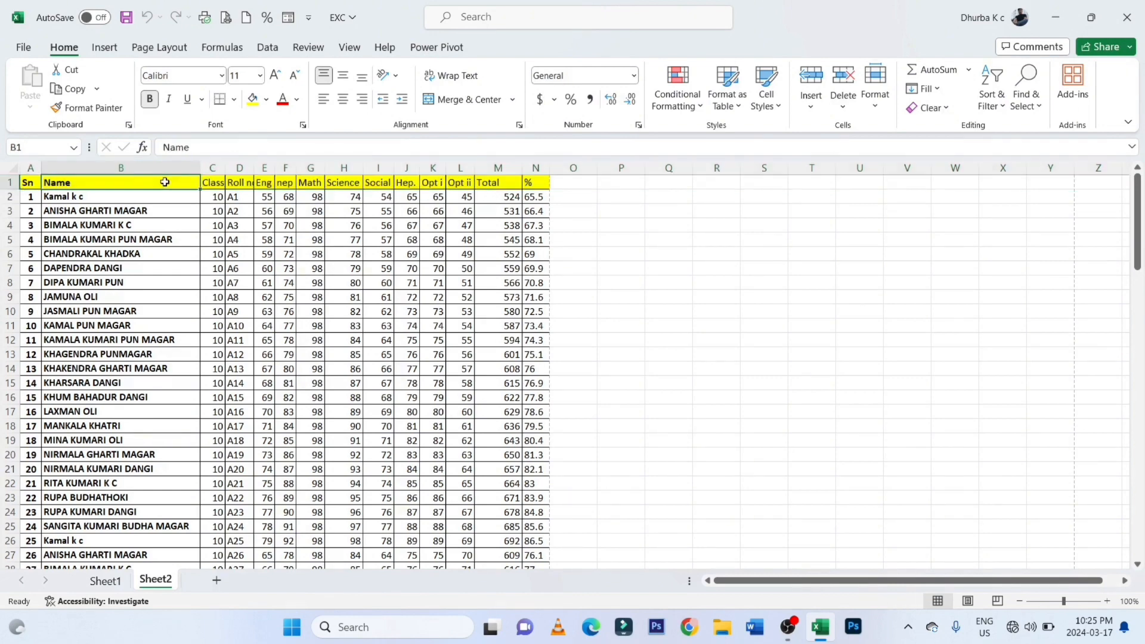
pyautogui.click(332, 224)
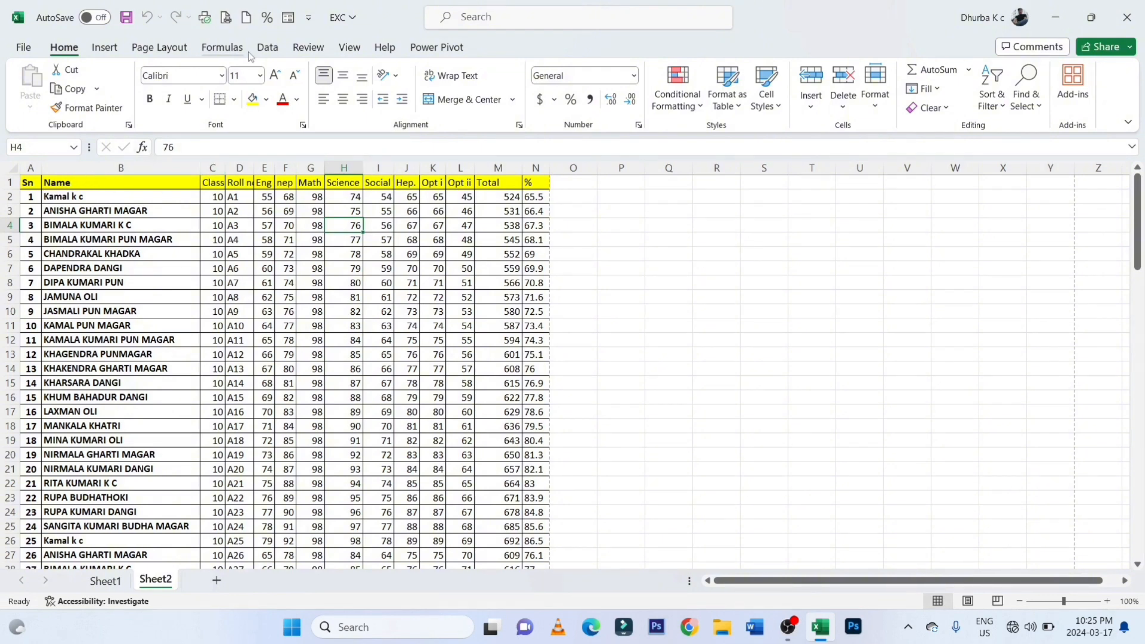
# Set row 1 ($1:$1) of Sheet2 as the print title row to repeat at the top of every page
pyautogui.click(160, 48)
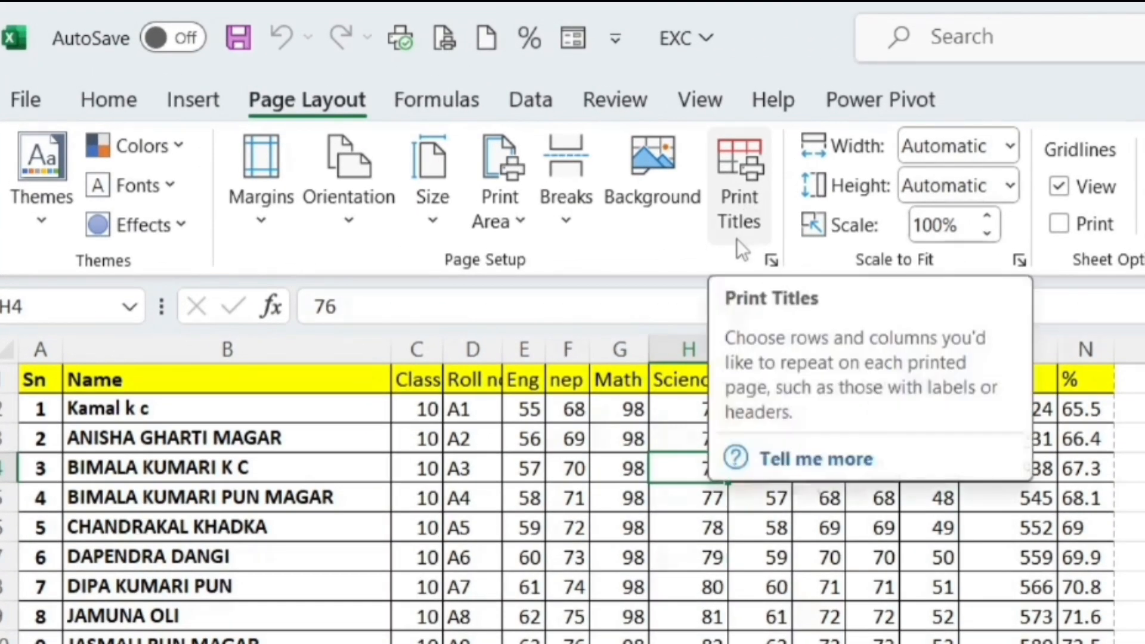
pyautogui.click(740, 225)
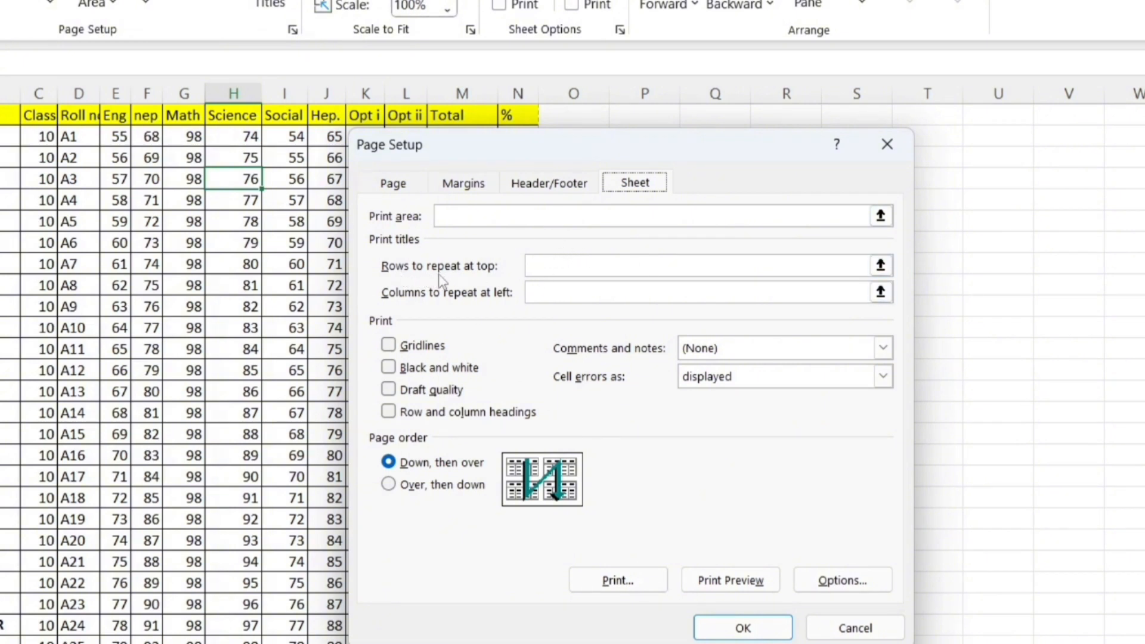
pyautogui.click(554, 267)
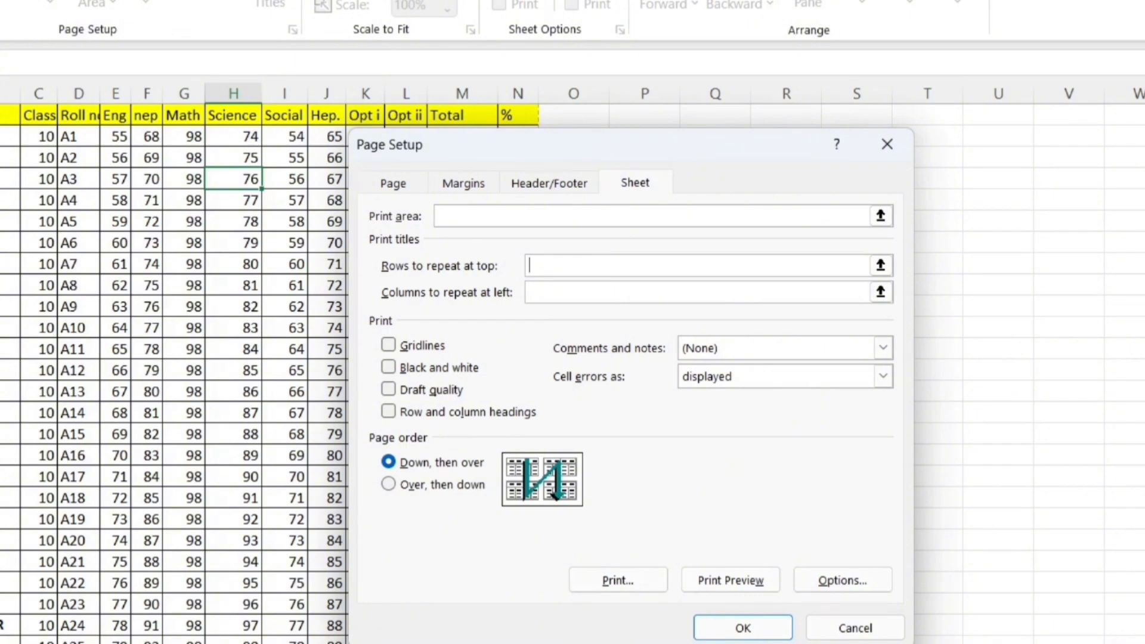
pyautogui.write('$1:$1')
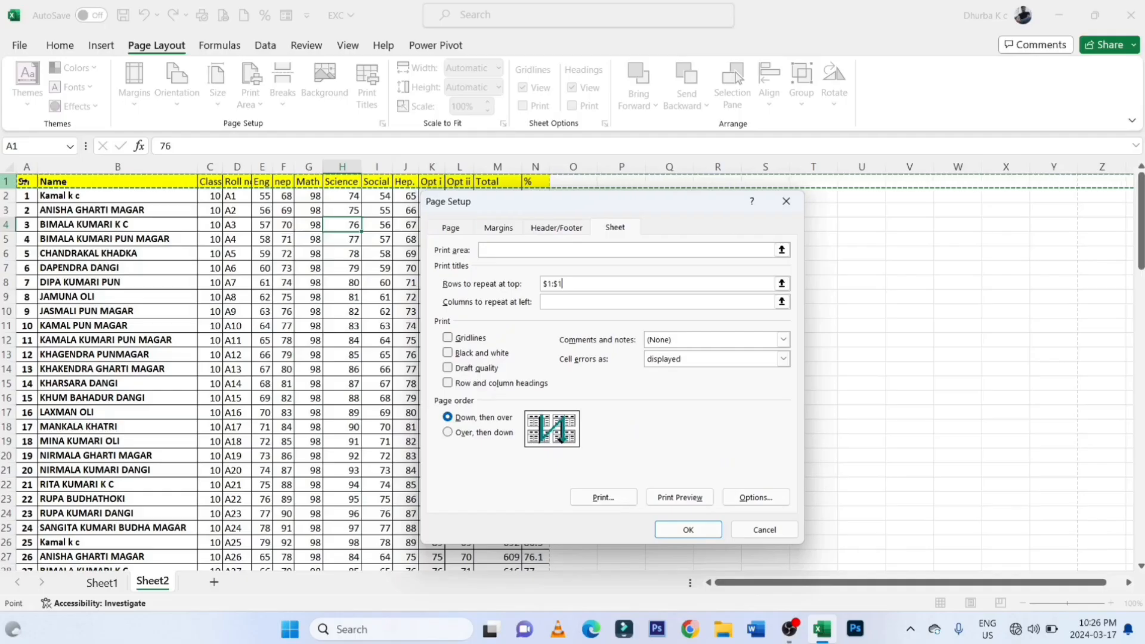
pyautogui.moveTo(24, 182); pyautogui.dragTo(537, 177)
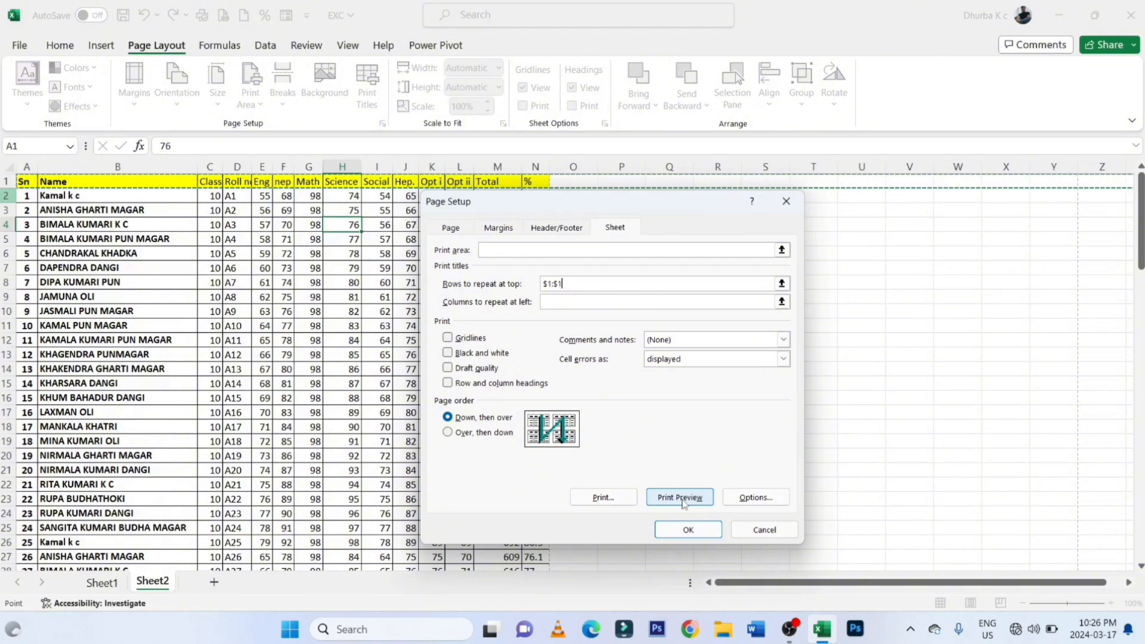
pyautogui.click(689, 530)
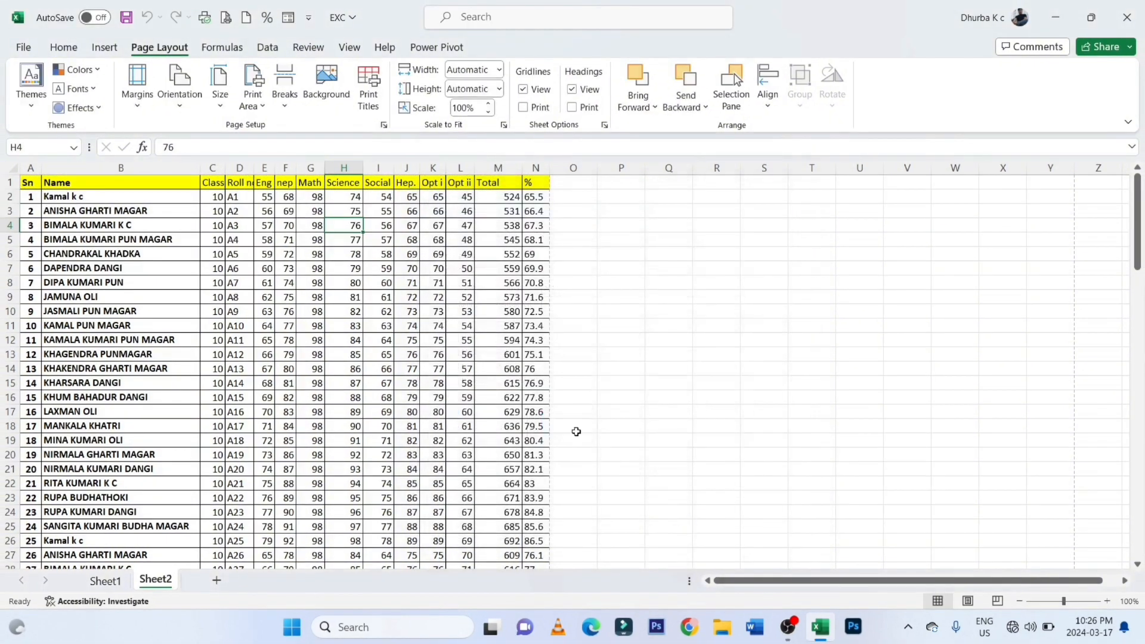
# Preview all pages of Sheet2's printout to check the repeated header row, and return to page 1
pyautogui.click(218, 21)
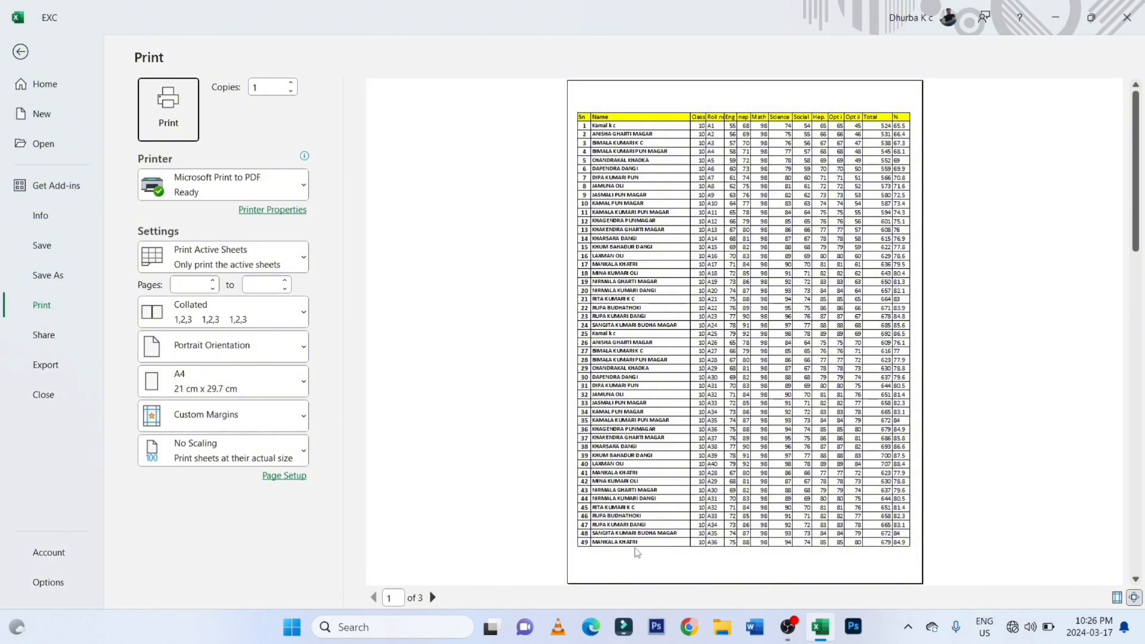
pyautogui.click(895, 544)
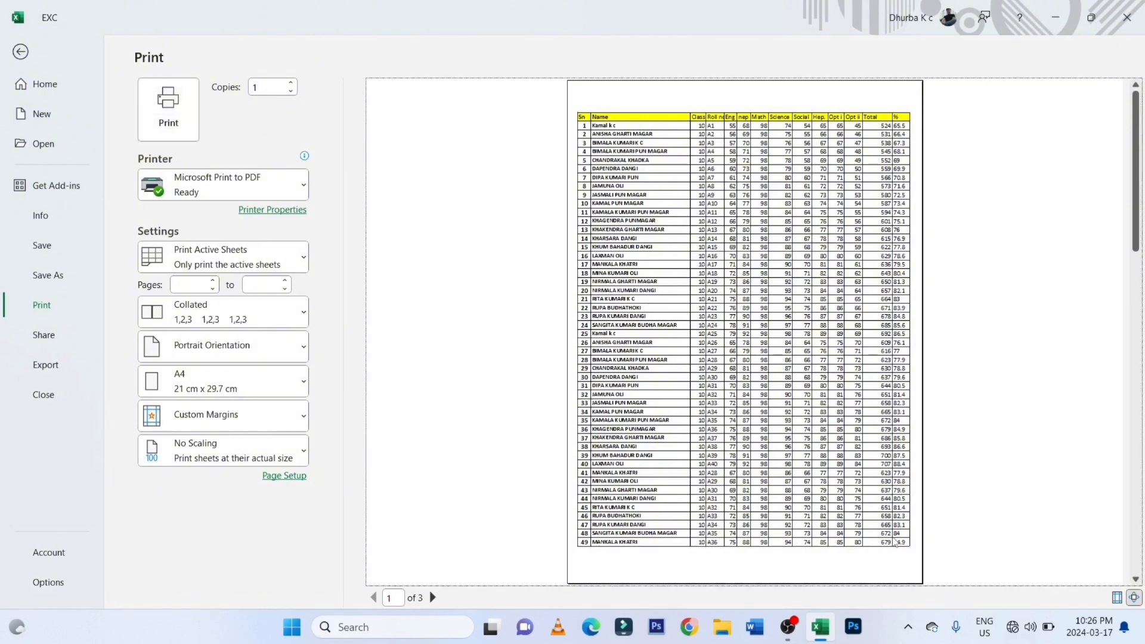
pyautogui.scroll(-2, 895, 543)
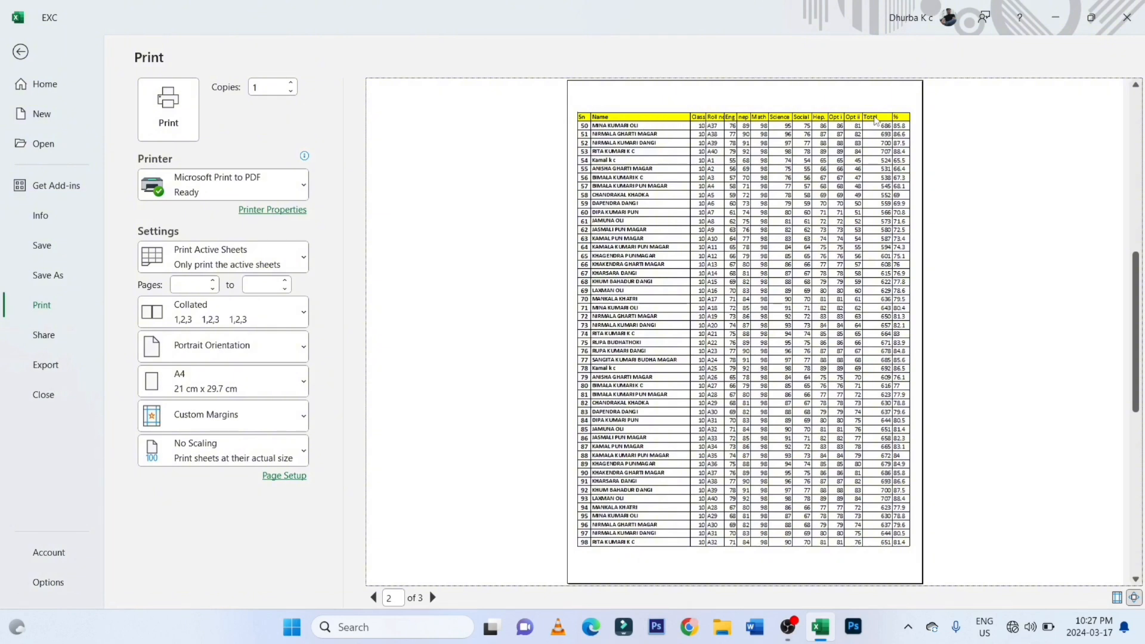
pyautogui.scroll(-3, 875, 120)
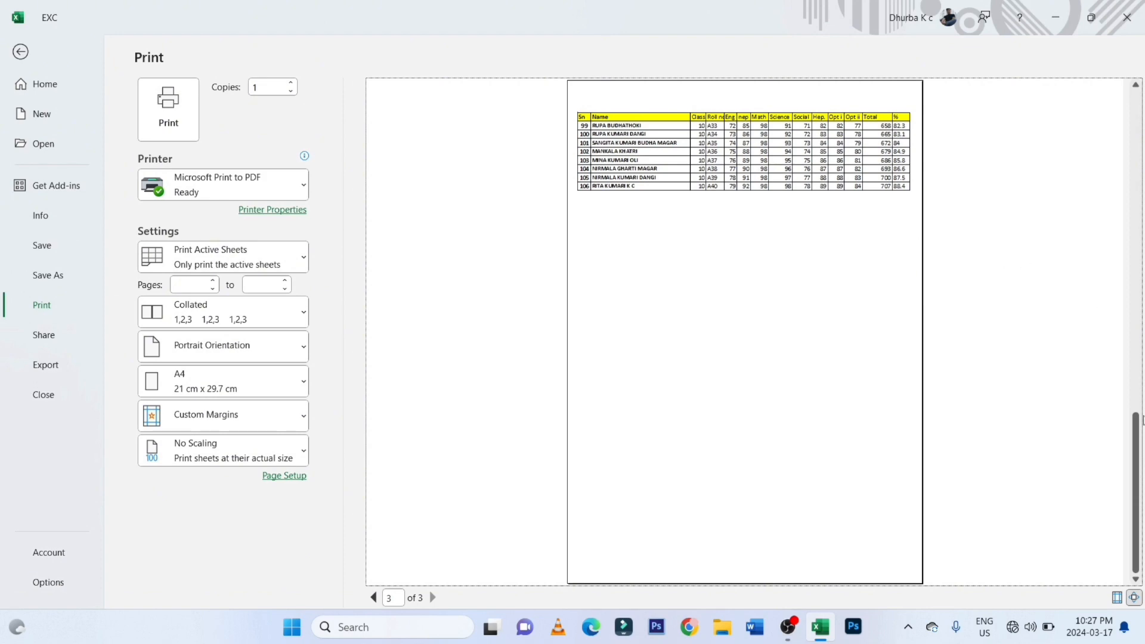
pyautogui.moveTo(1141, 419); pyautogui.dragTo(1141, 124)
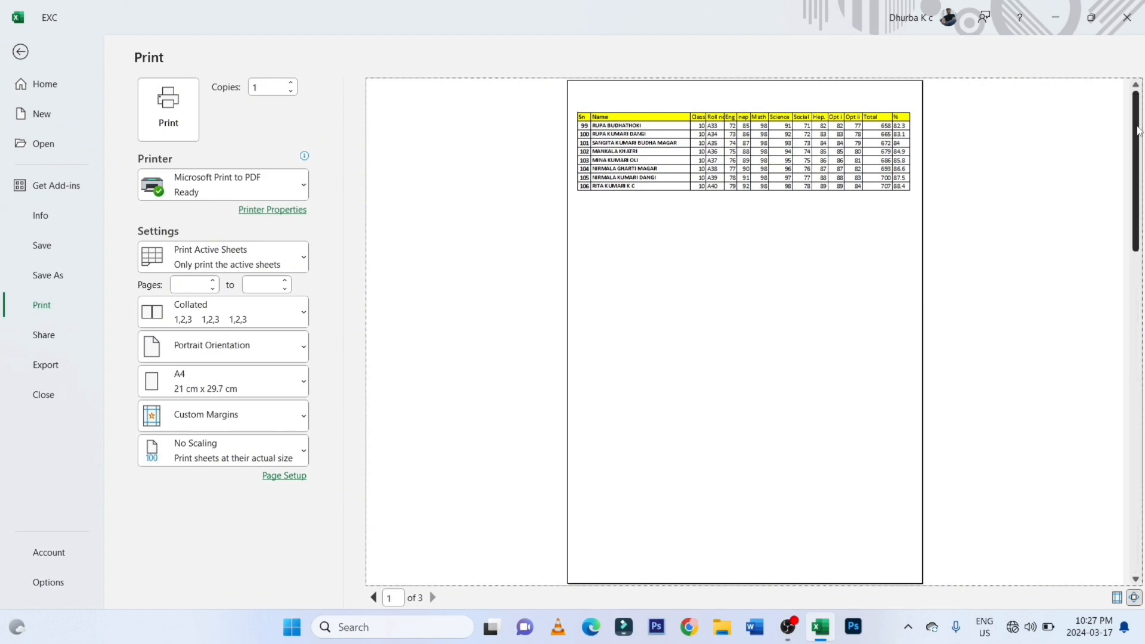